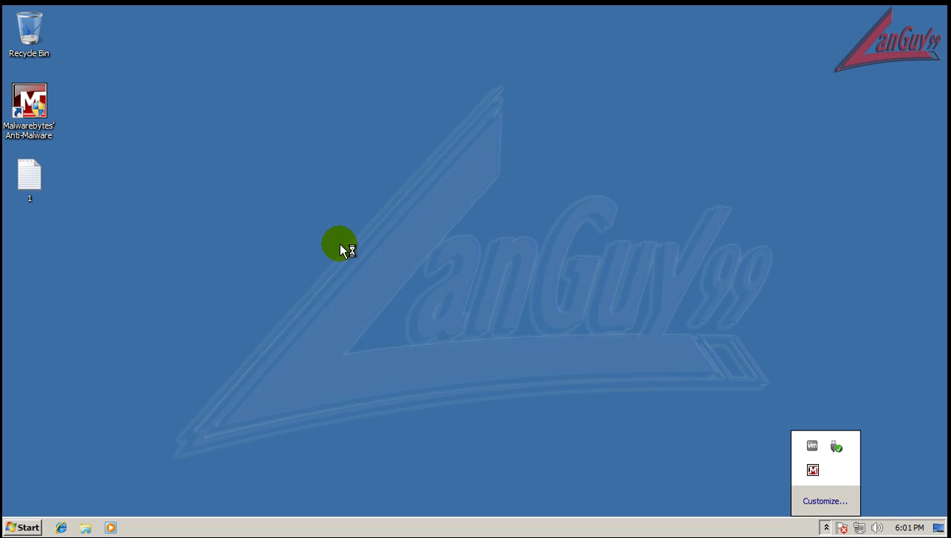
Step: Open Malwarebytes' Anti-Malware, check for database updates and dismiss the update result
left_click(341, 244)
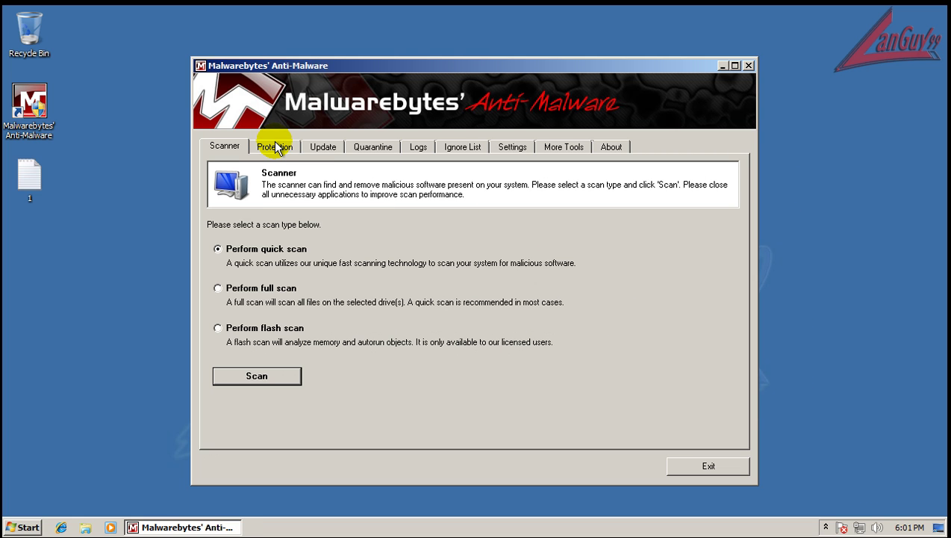
left_click(321, 147)
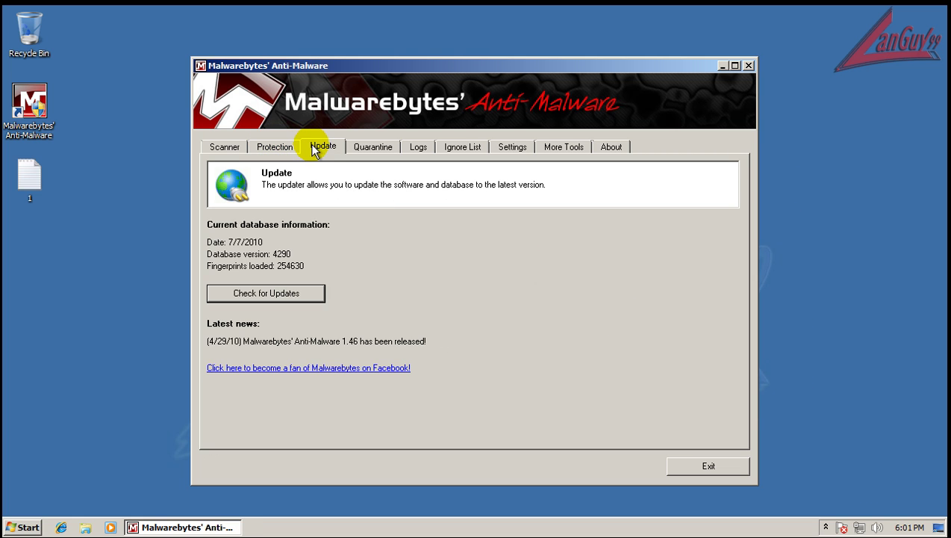
left_click(274, 293)
left_click(544, 314)
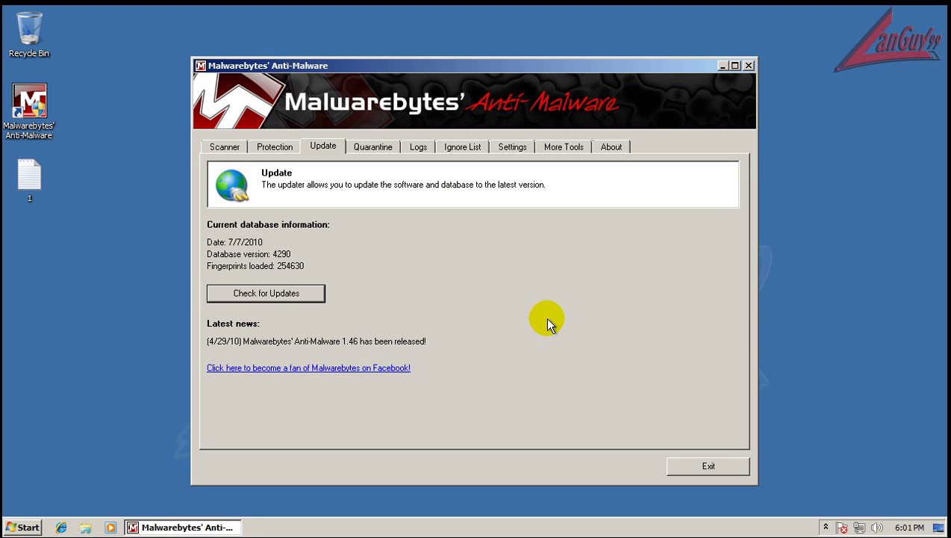
Step: Review the Malwarebytes protection module options, quarantine, logs and ignore list
left_click(278, 144)
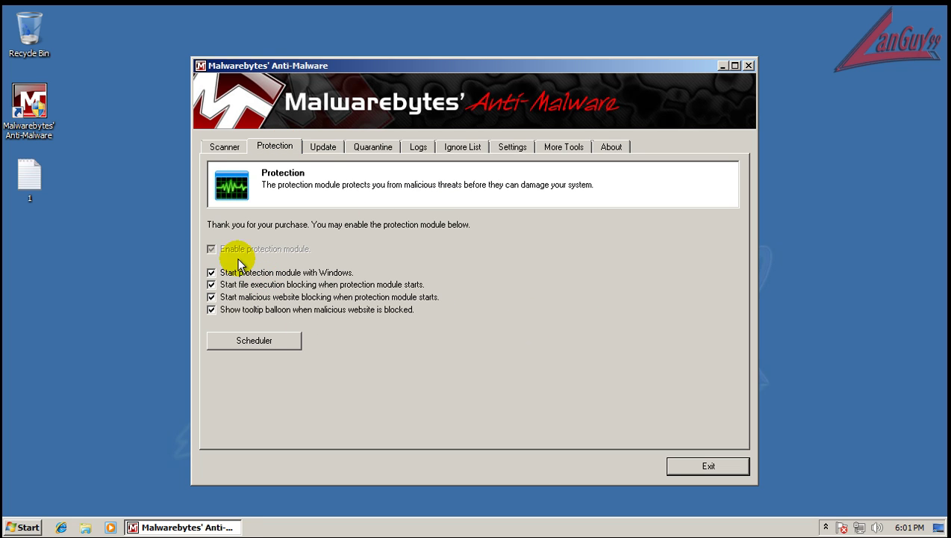
left_click(371, 147)
left_click(416, 149)
left_click(452, 148)
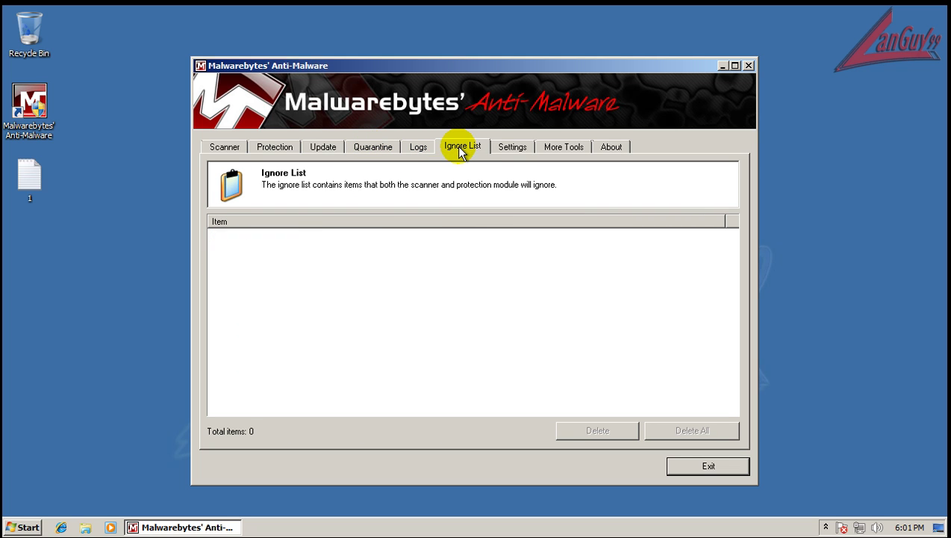
Step: Review the general, scanner and updater settings of Malwarebytes, then return to the scanner page and close the window
left_click(507, 148)
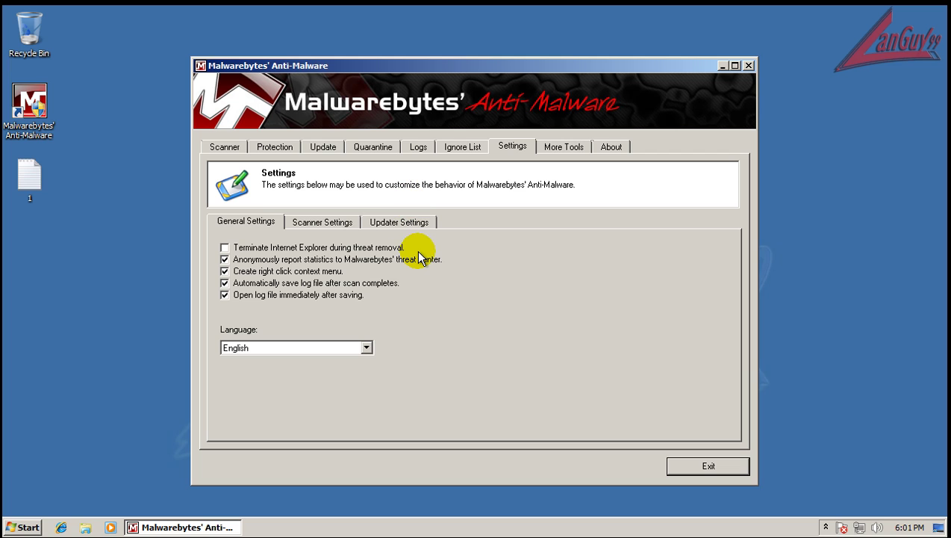
left_click(340, 224)
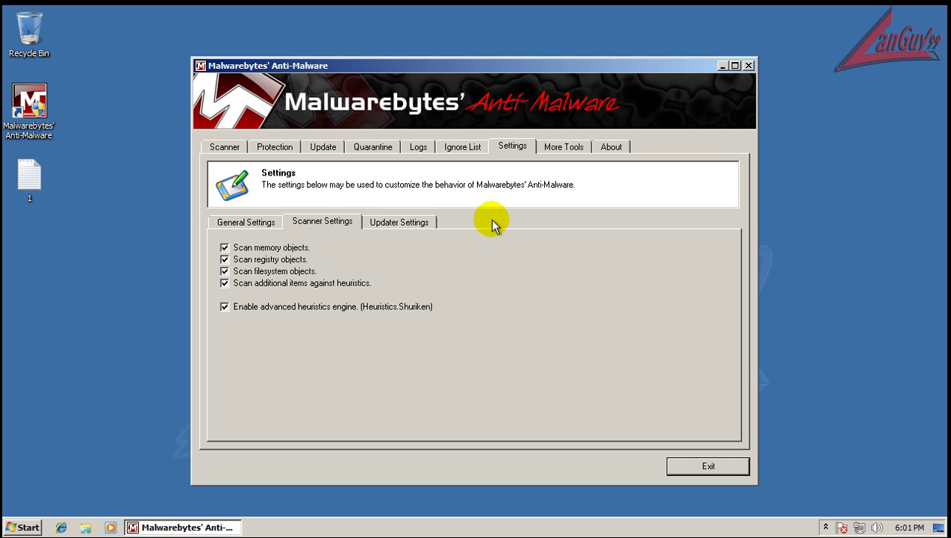
left_click(392, 222)
left_click(254, 223)
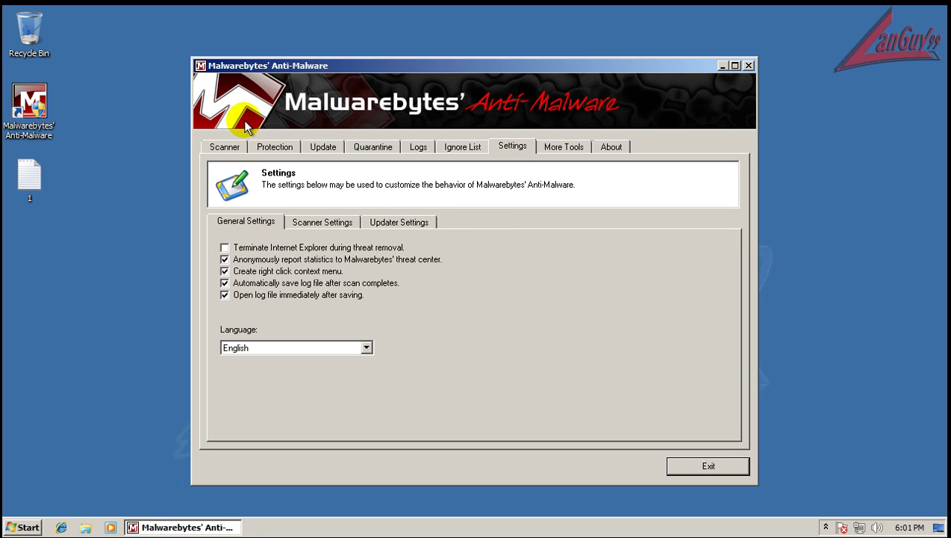
left_click(225, 146)
left_click(748, 66)
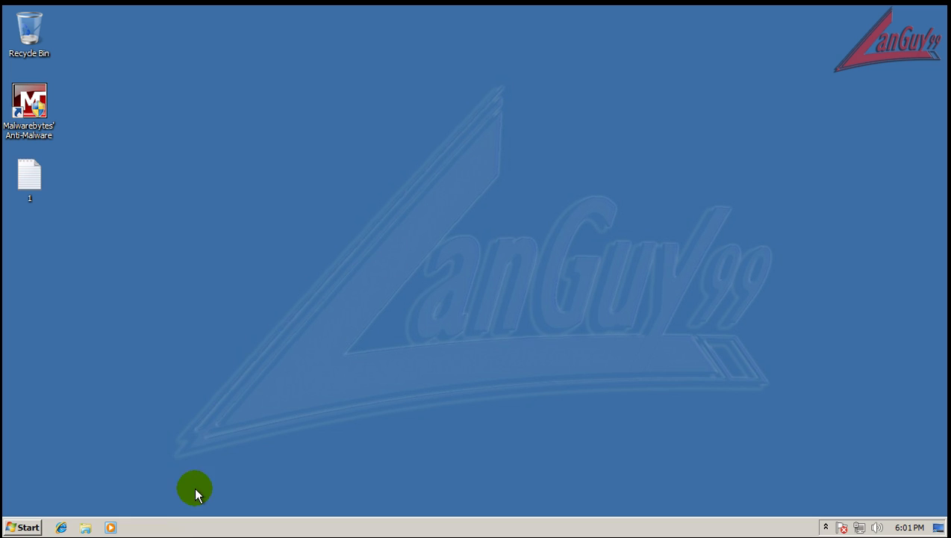
Step: Launch Internet Explorer, move the Notepad list of addresses lower on the desktop and select the DSC-IMAGEN012.JPG.zip address
left_click(62, 528)
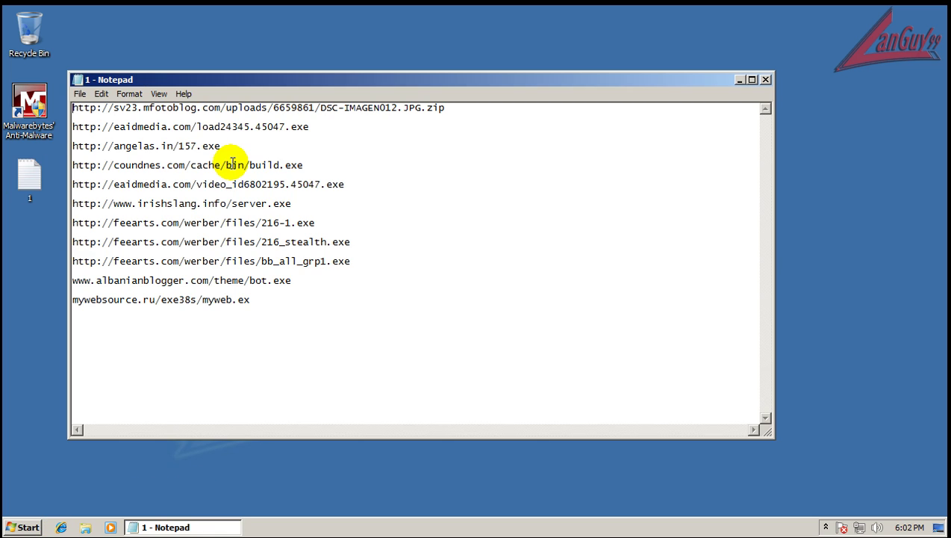
left_click_drag(409, 80, 354, 282)
left_click_drag(420, 312, 15, 299)
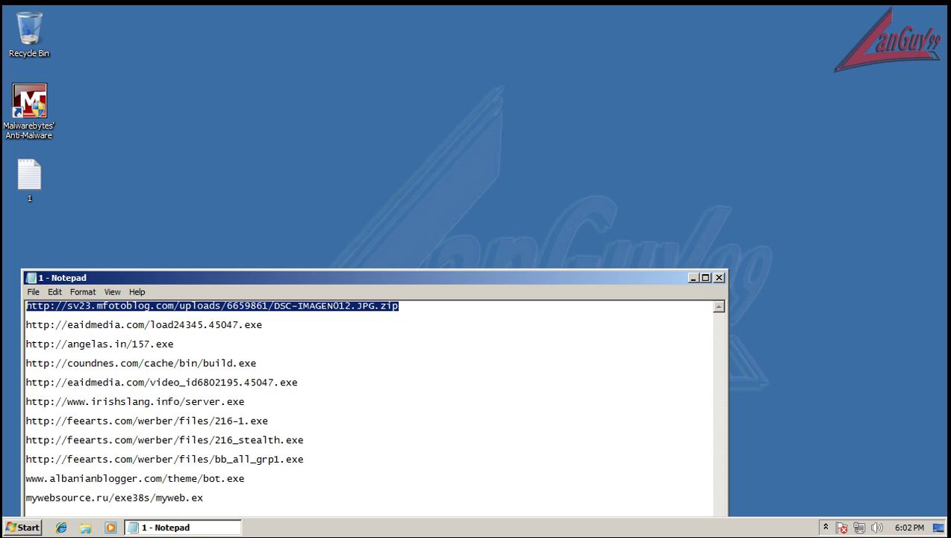
Step: Open Windows Task Manager and show the running processes from all users
right_click(571, 526)
left_click(568, 488)
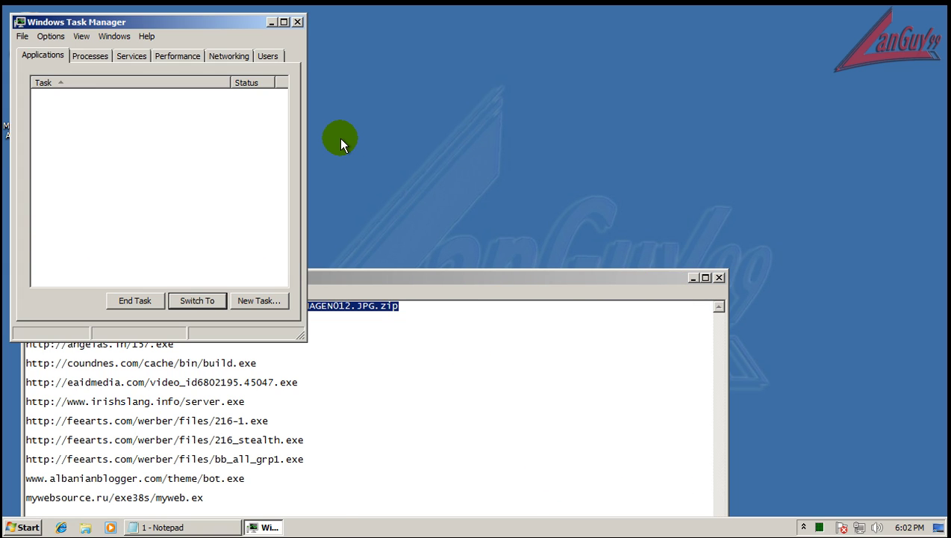
left_click(96, 57)
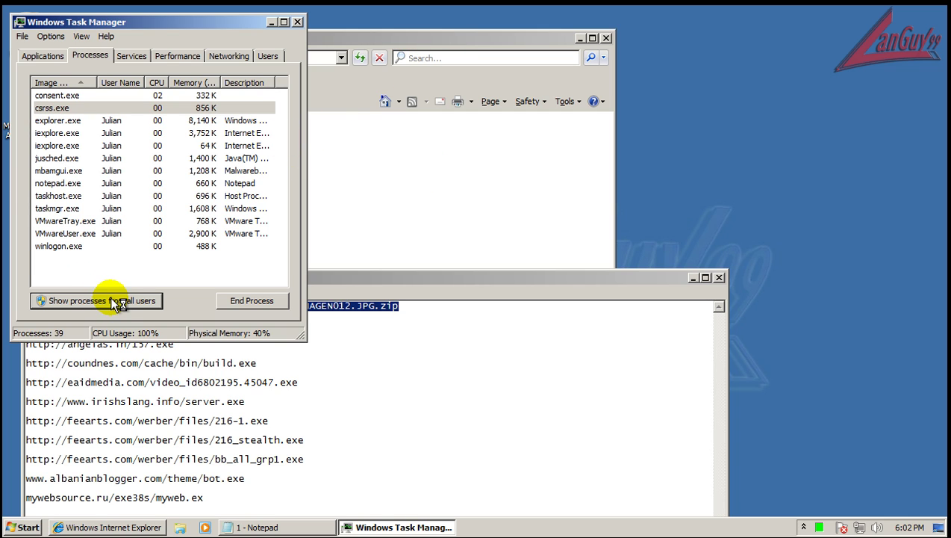
Step: Move the Internet Explorer window beside Task Manager and check the hidden notification area icons
left_click(431, 31)
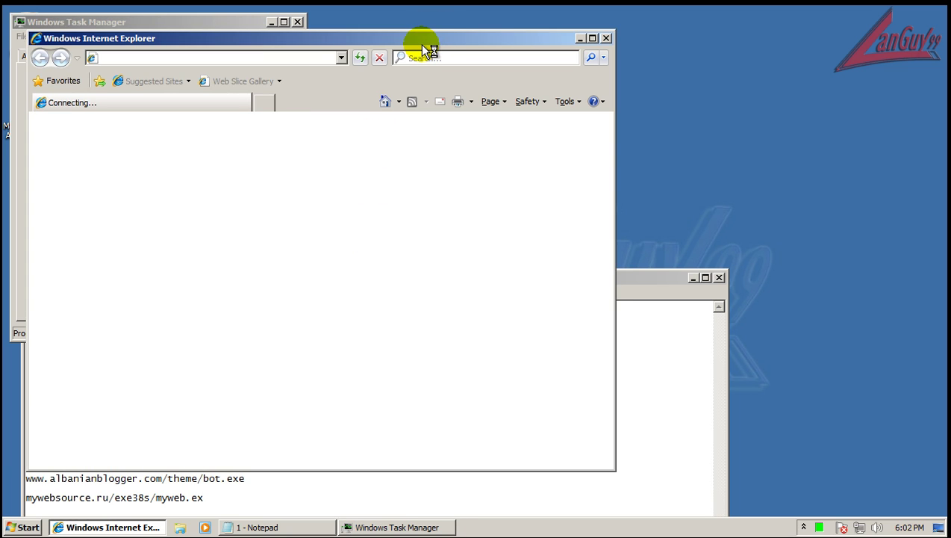
left_click_drag(423, 44, 733, 33)
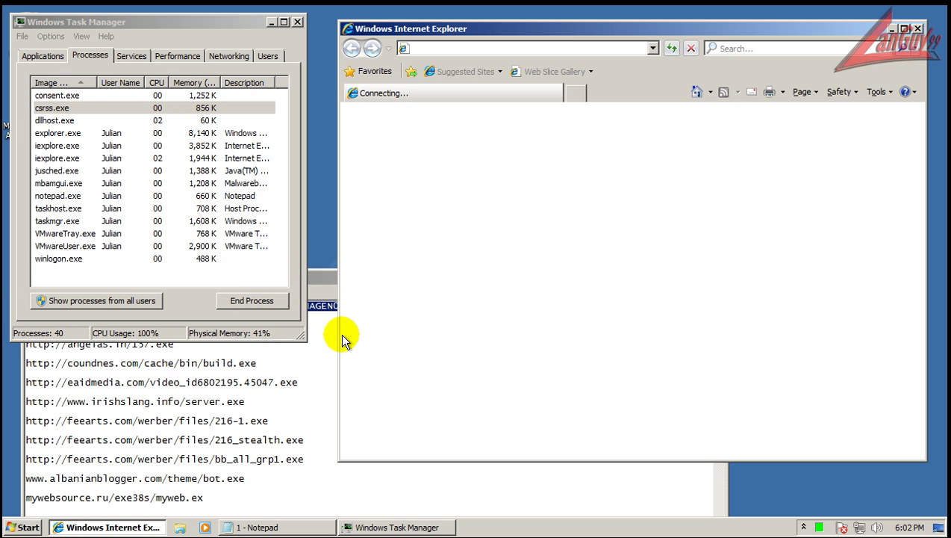
left_click(806, 527)
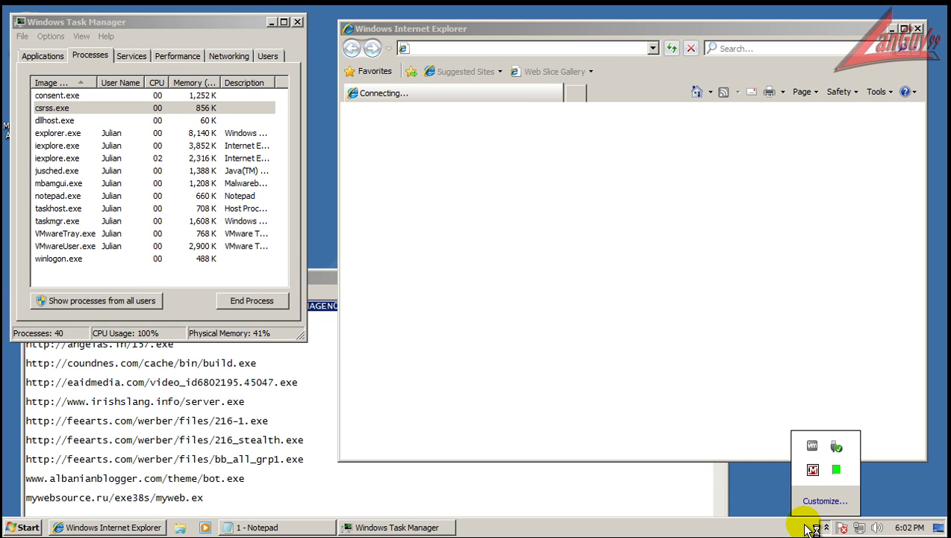
left_click(823, 527)
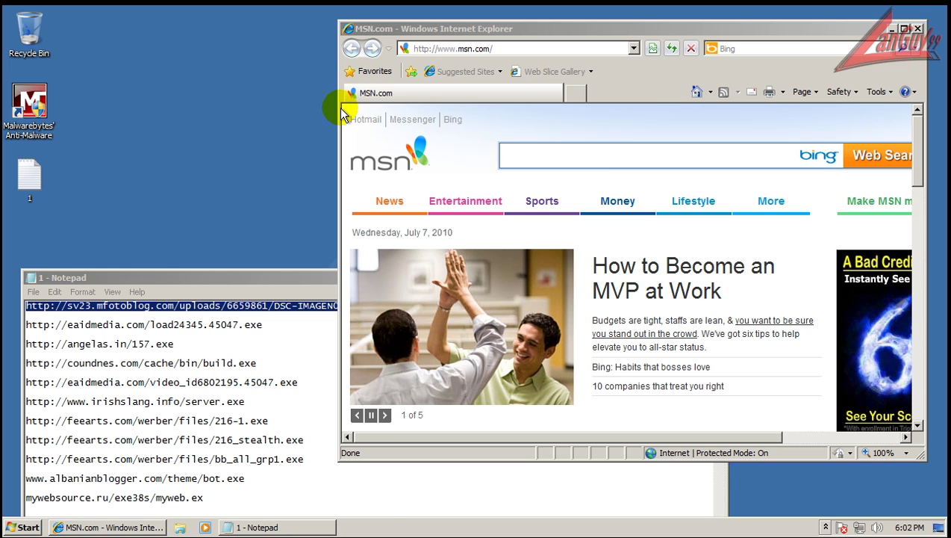
Step: Examine the memory use of the Malwarebytes processes mbamservice and mbamgui in Task Manager, then close it
key("ctrl+shift+Escape")
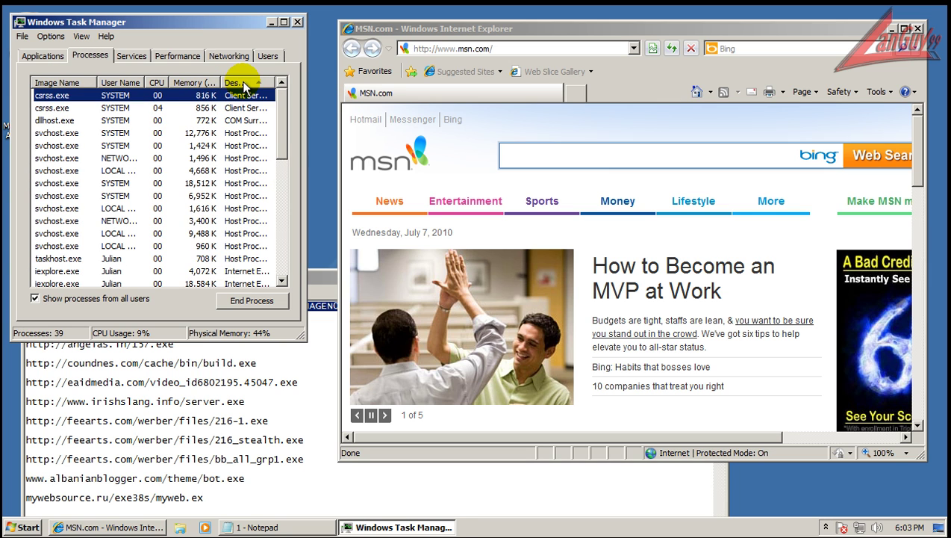
left_click_drag(281, 118, 289, 187)
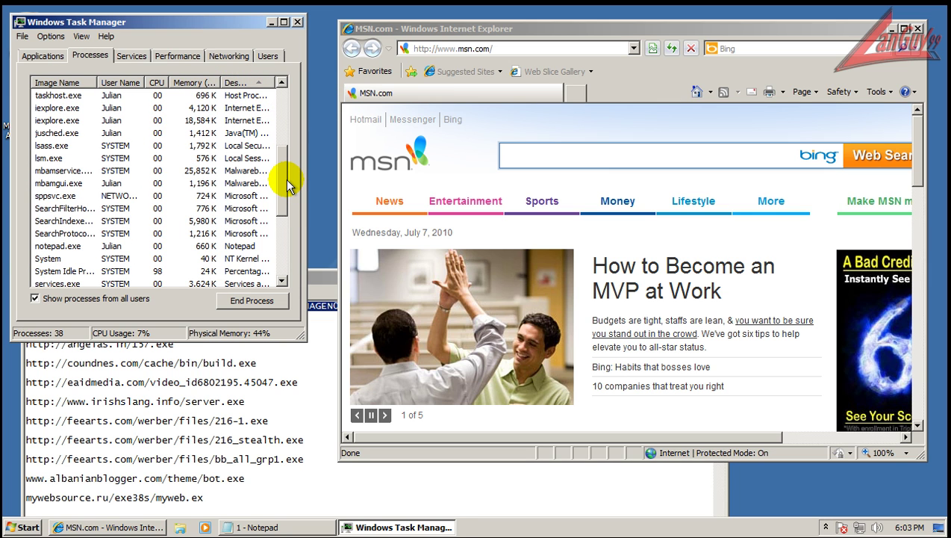
left_click(228, 176)
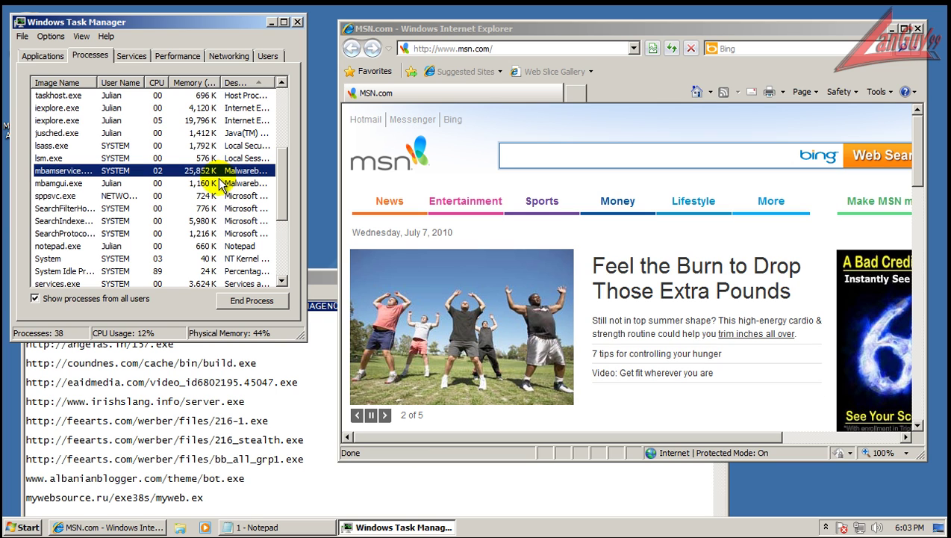
left_click(298, 22)
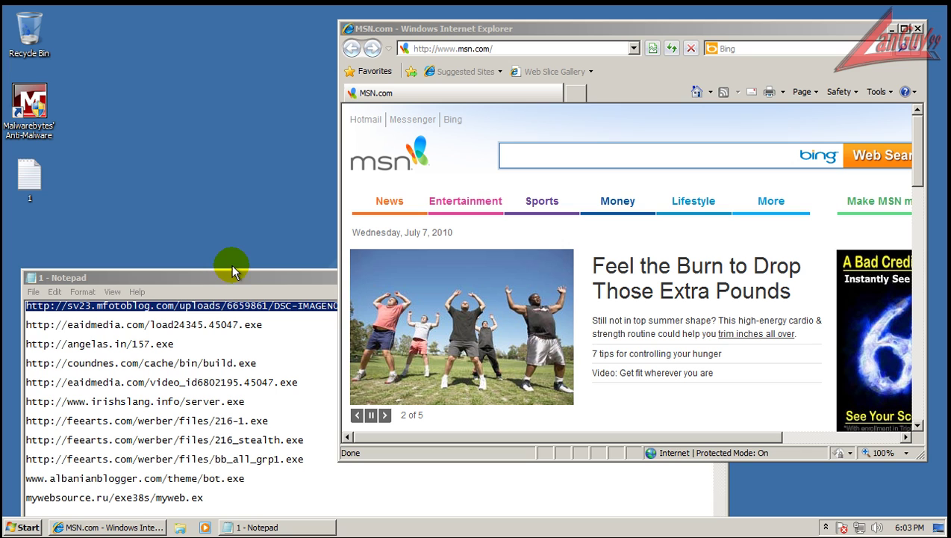
Step: Load the DSC-IMAGEN012.JPG.zip address in Internet Explorer and open the archive, disregarding the unsafe download warning
left_click(272, 278)
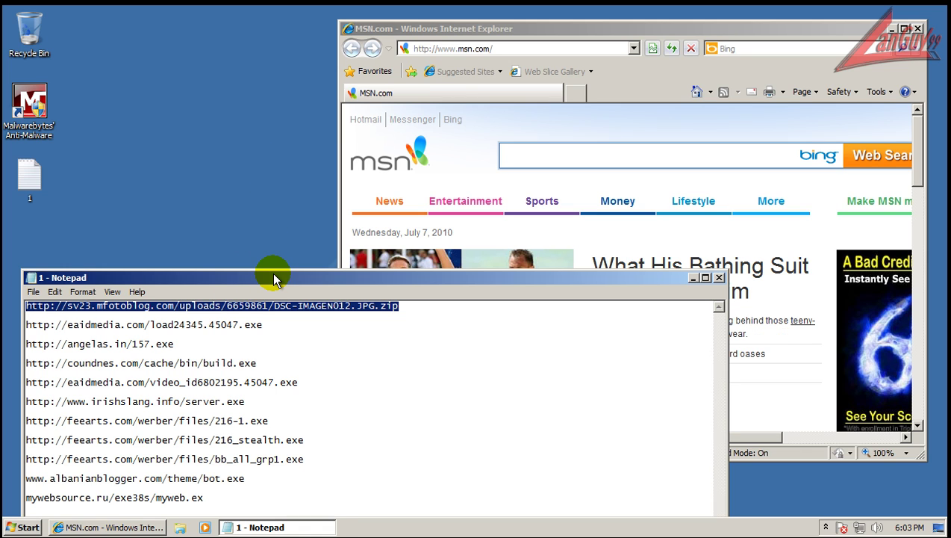
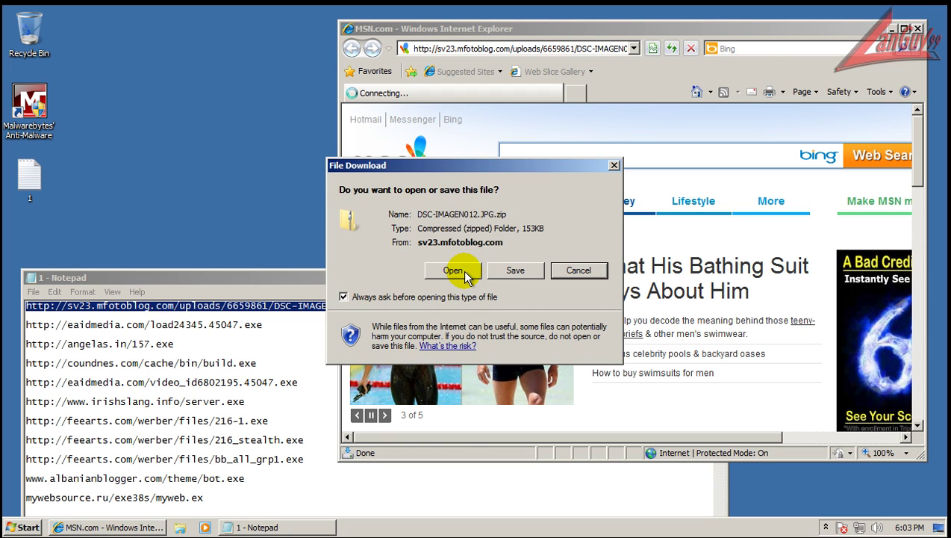
left_click(458, 271)
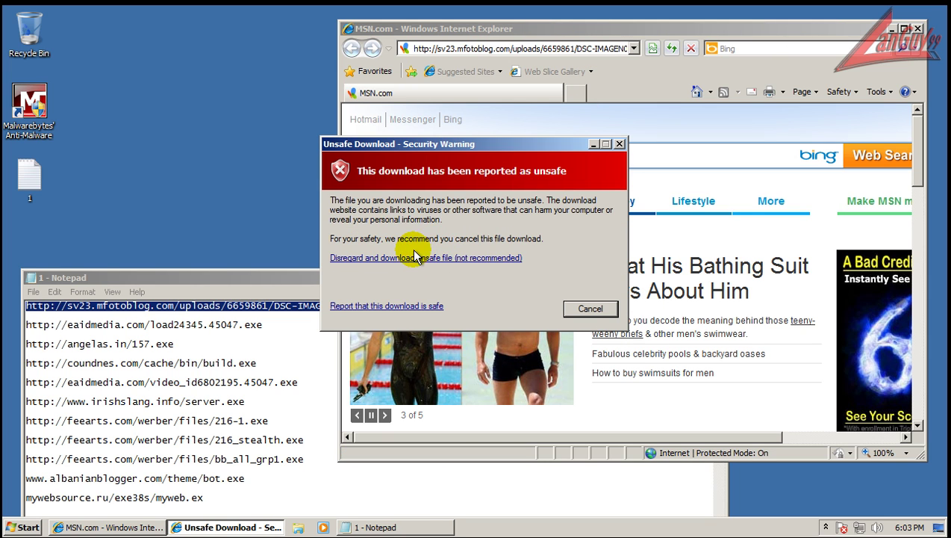
left_click(416, 257)
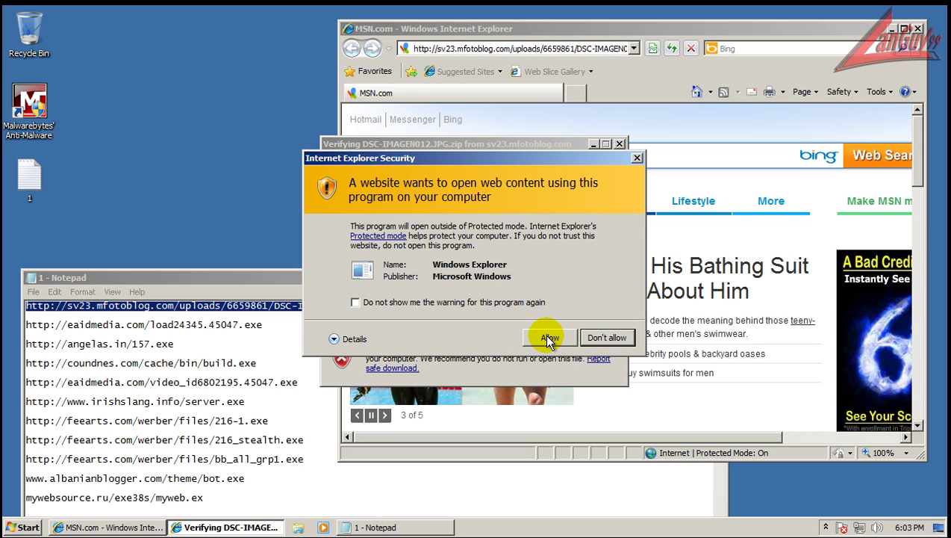
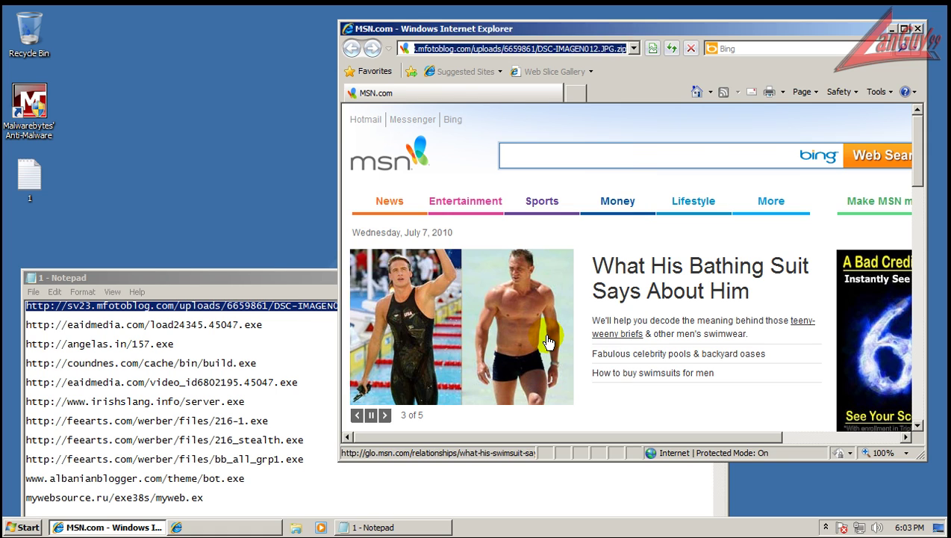
Step: Copy the DSC-IMAGEN012.JPG_www.mfotoblog application from the archive to the desktop, accepting the security prompt, and close the archive window
left_click_drag(396, 149, 128, 116)
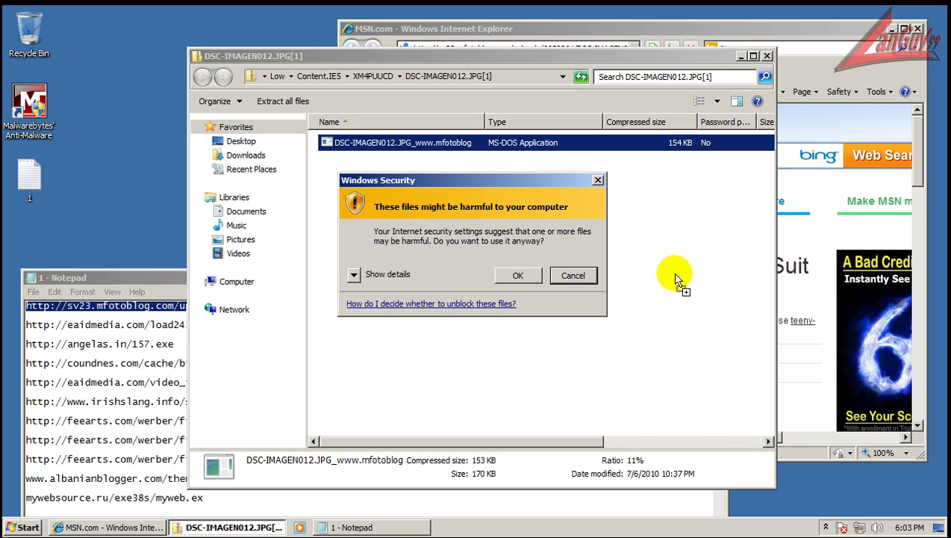
left_click(530, 274)
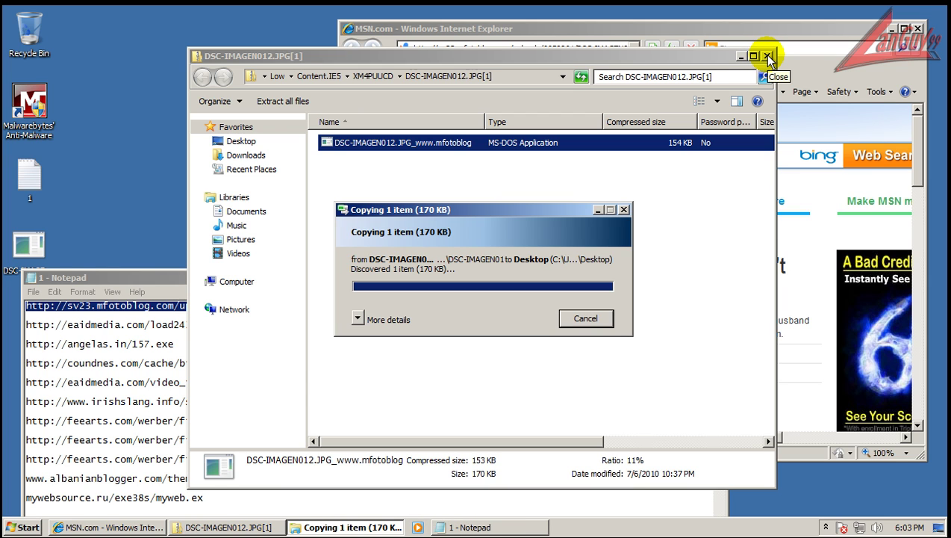
left_click(767, 56)
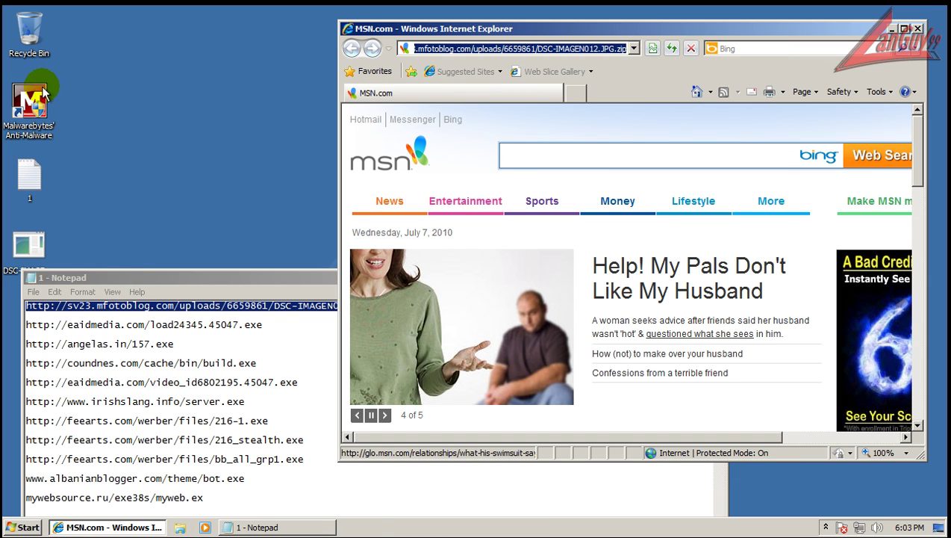
Step: Run the extracted DSC-IMAGEN012 application from the desktop to test the protection module
left_click(36, 254)
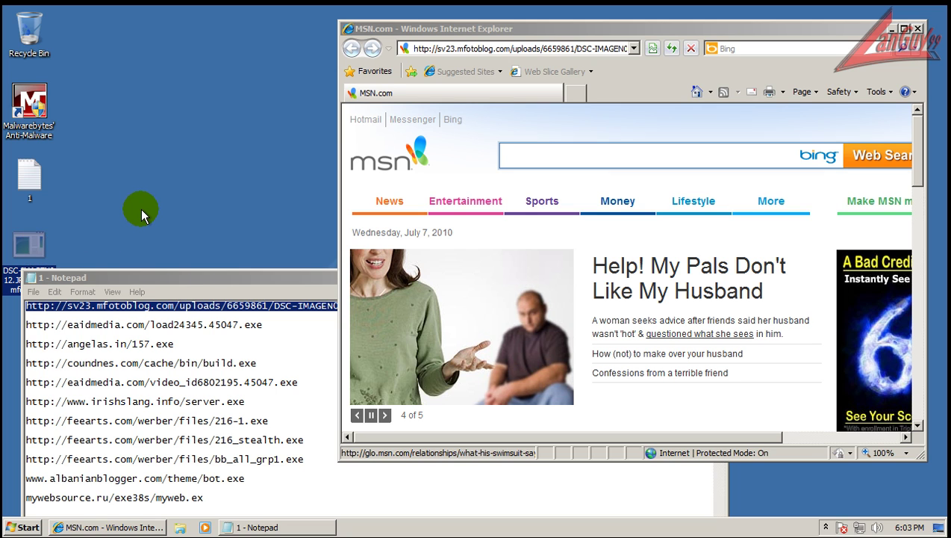
left_click(27, 249)
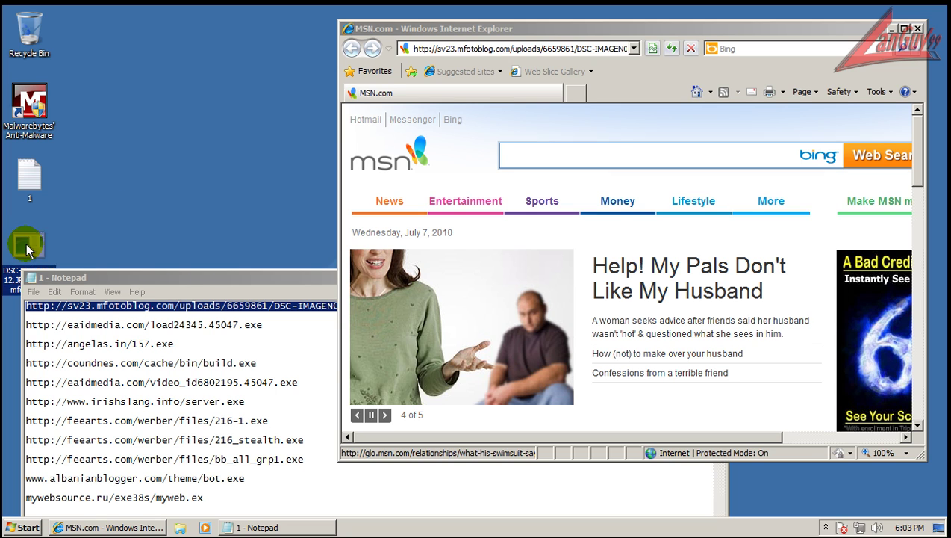
left_click(523, 280)
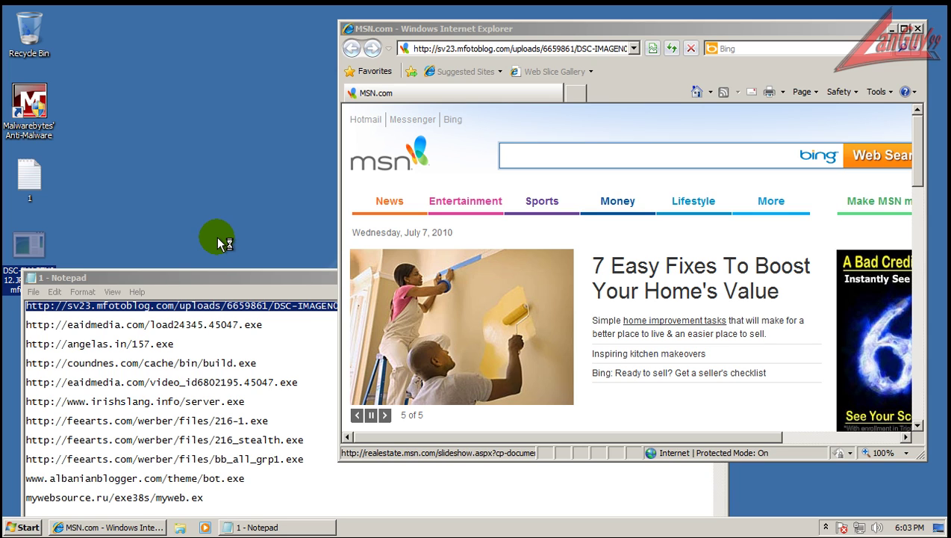
Step: Download and run load24345.45047.exe from eaidmedia.com despite the warnings, quarantining the file in the Malwarebytes alert and allowing the wmpdx3.exe startup program
left_click_drag(255, 323, 67, 314)
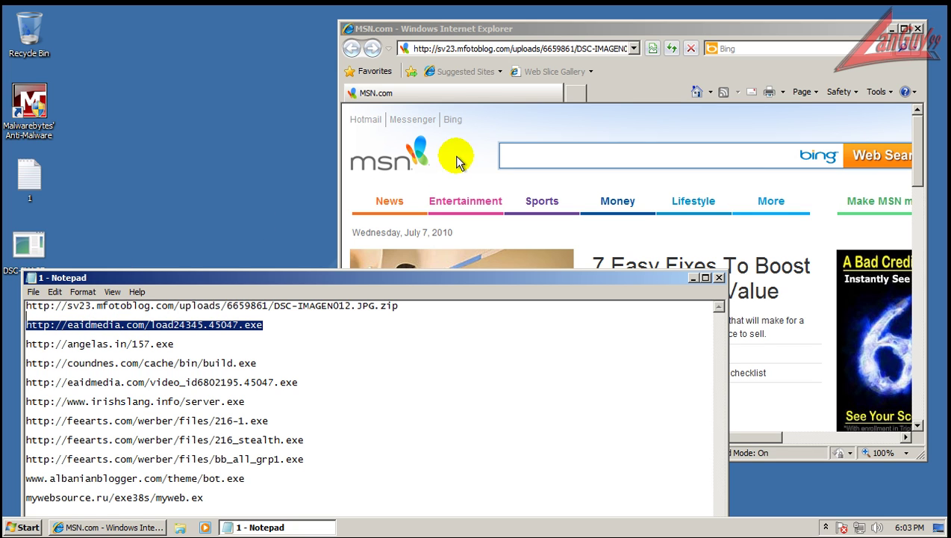
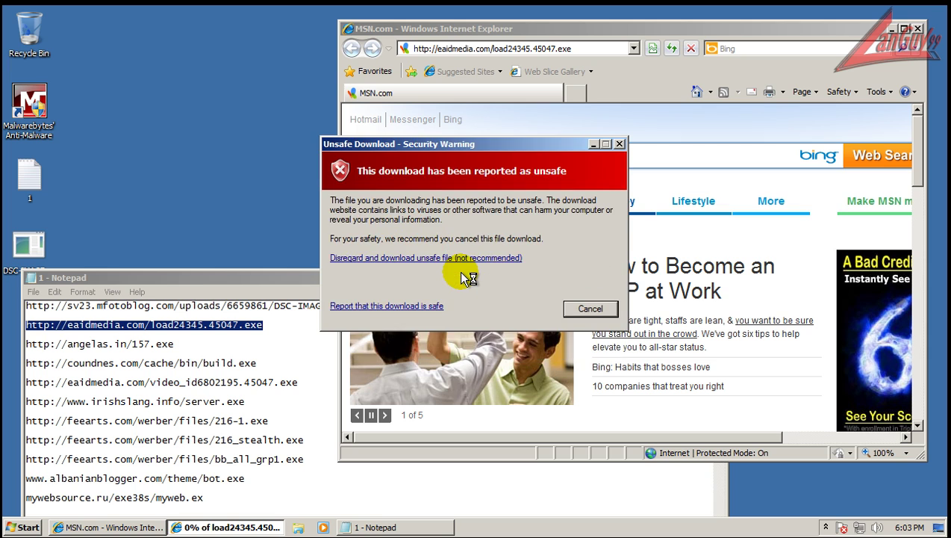
left_click(457, 256)
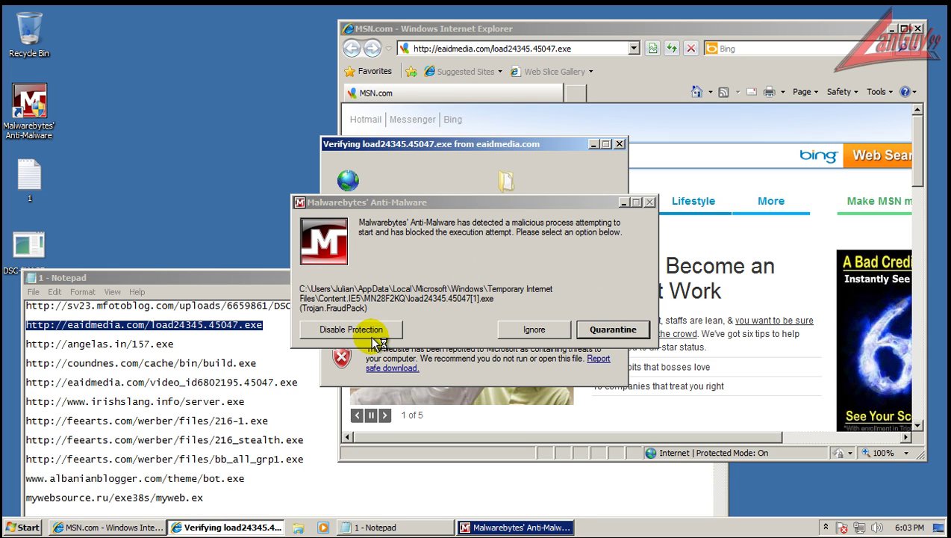
left_click(594, 327)
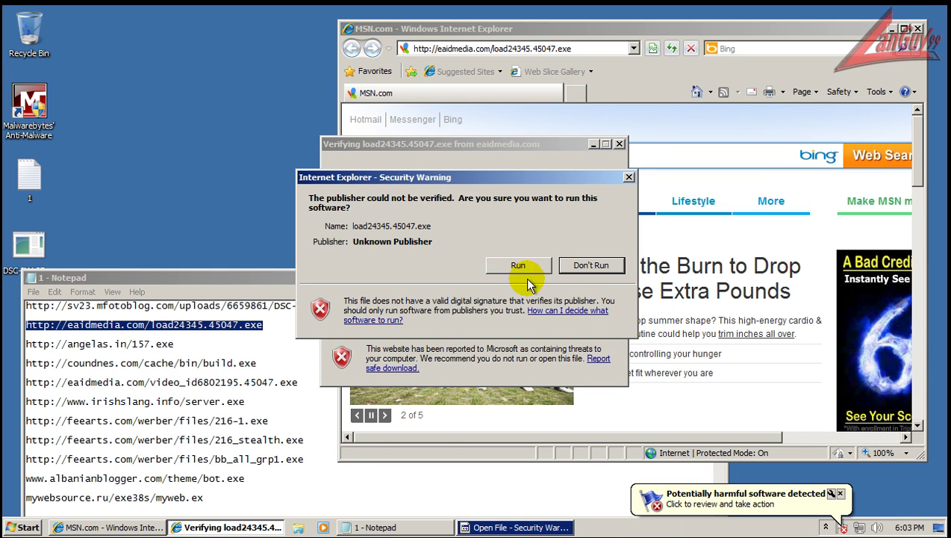
left_click(527, 264)
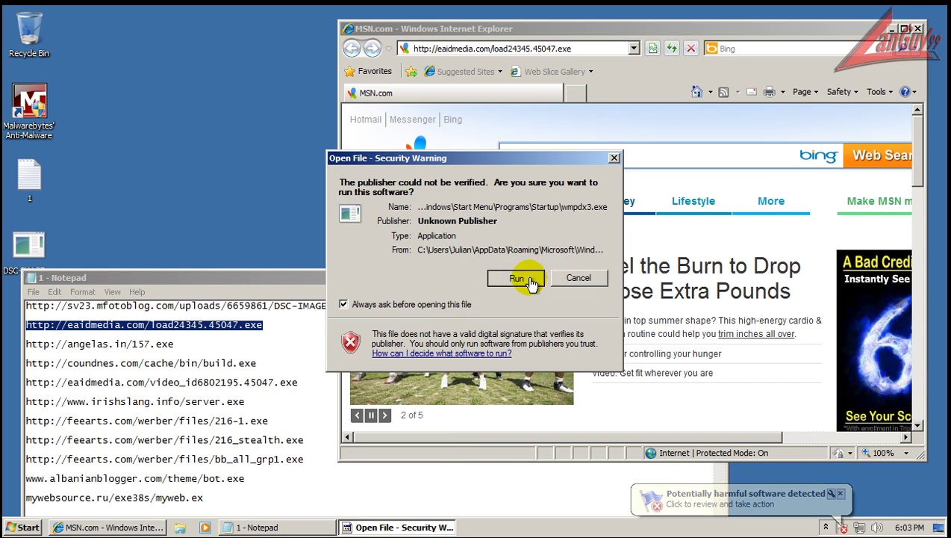
left_click(524, 277)
left_click(56, 359)
key("shift+Up")
key("ctrl+c")
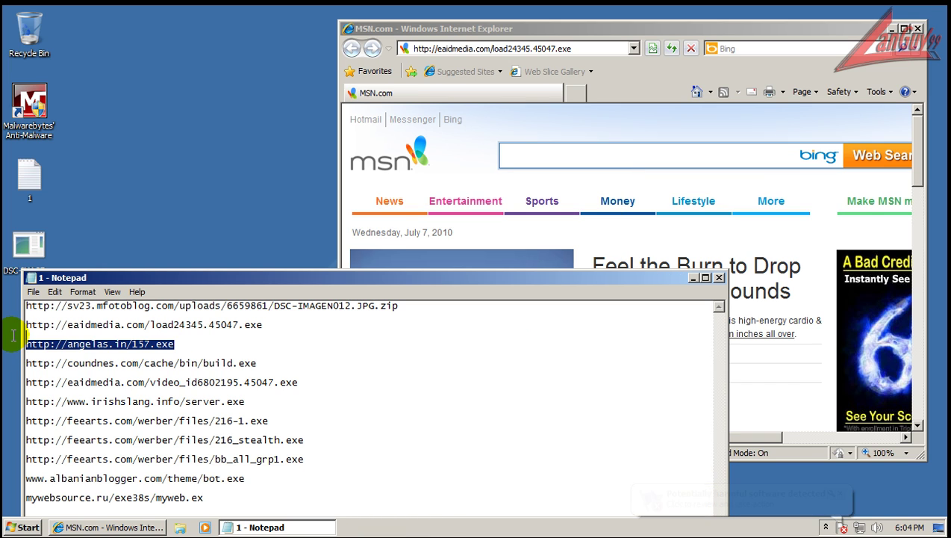
left_click(586, 49)
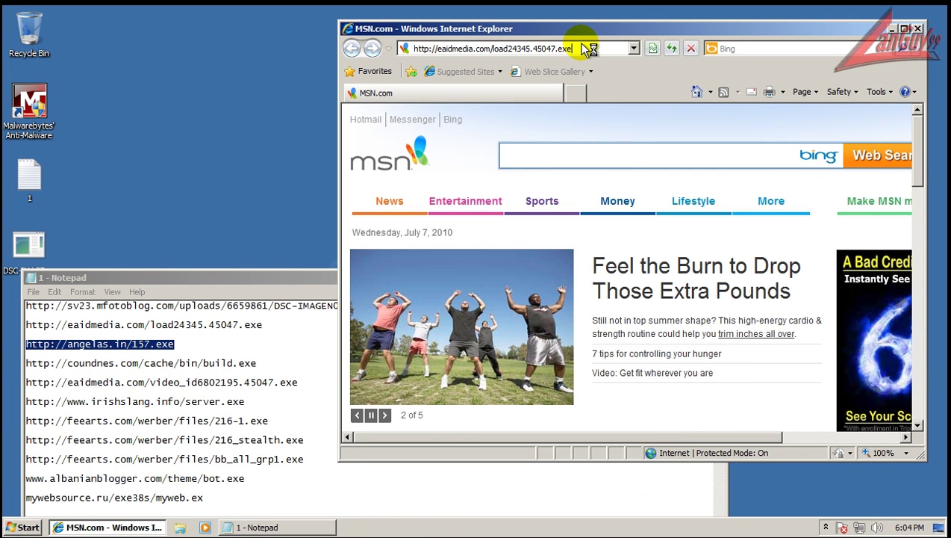
left_click(587, 48)
key("ctrl+v")
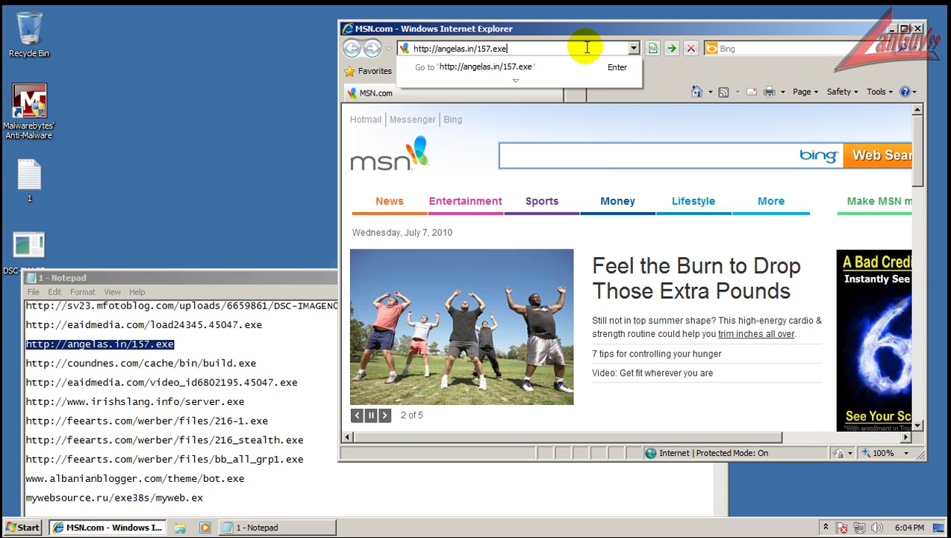
key("Return")
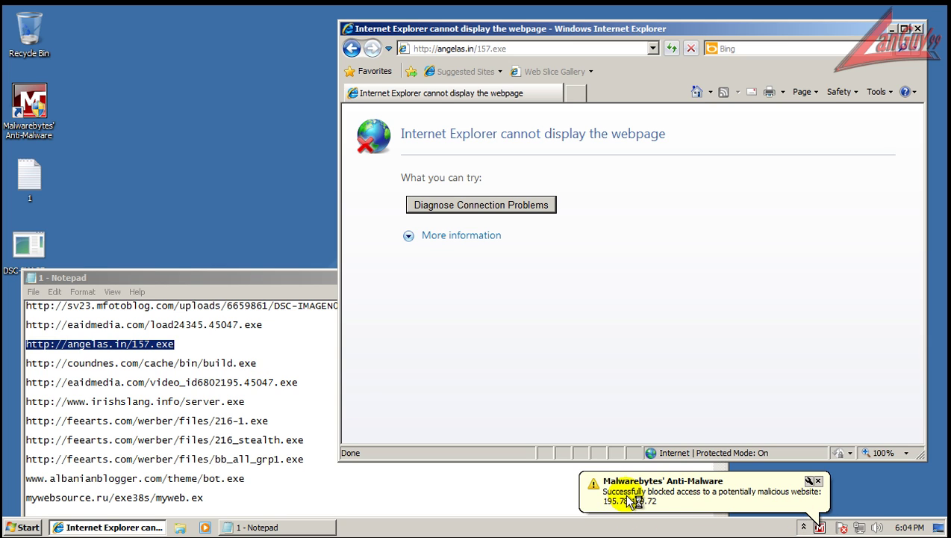
left_click(246, 363)
double_click(237, 363)
key("ctrl+c")
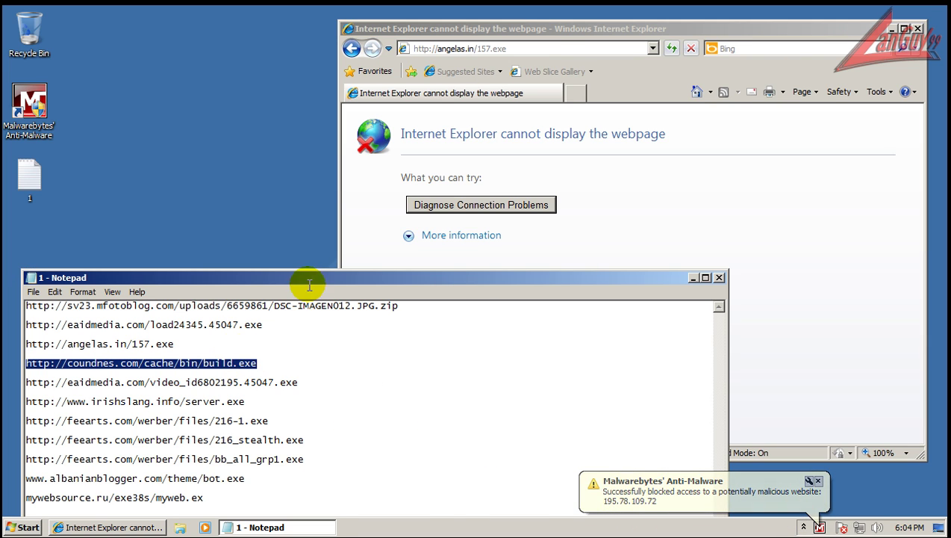
left_click(563, 48)
key("ctrl+v")
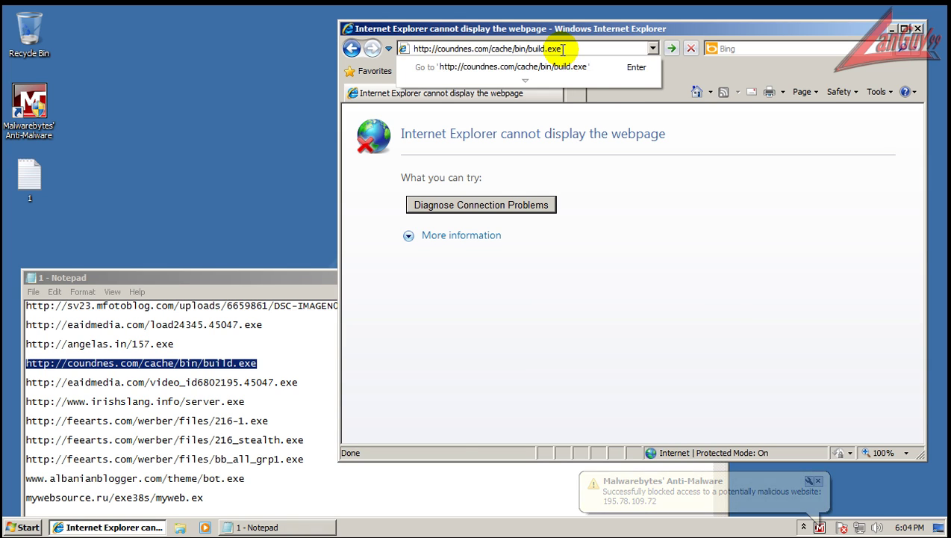
key("Return")
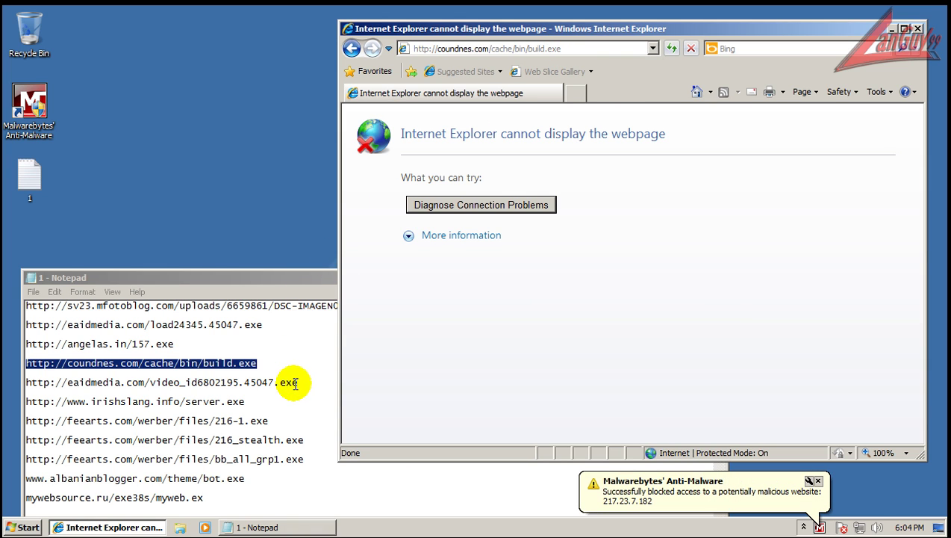
left_click(295, 383)
double_click(297, 382)
key("ctrl+c")
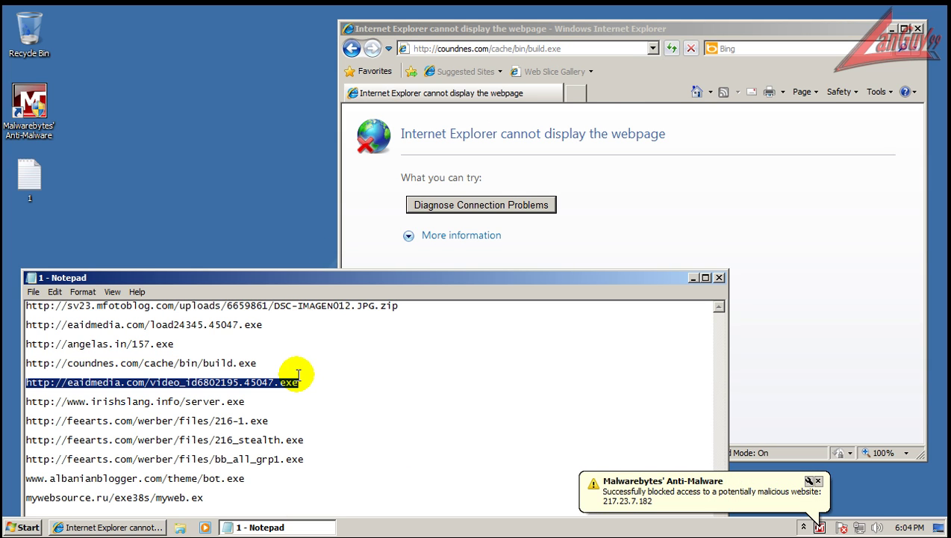
left_click(567, 49)
key("ctrl+v")
key("Return")
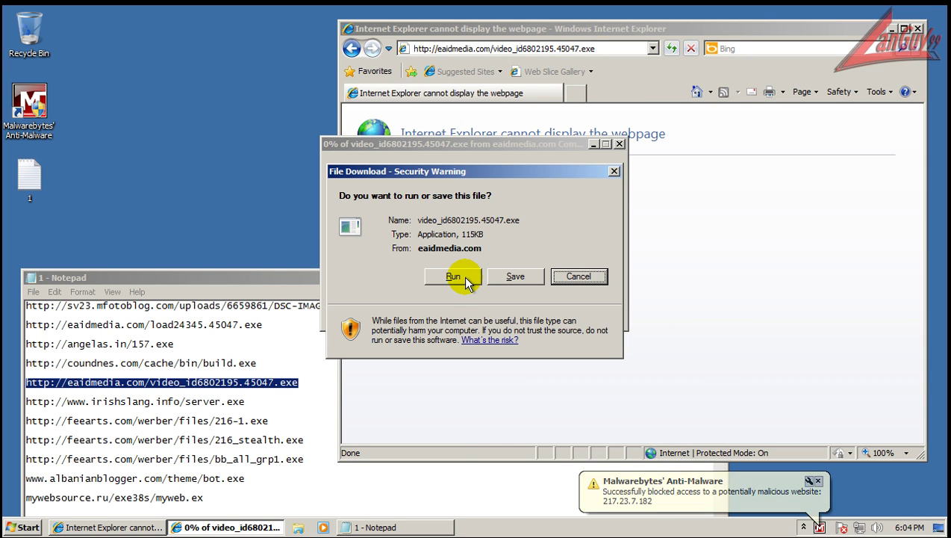
Step: Run video_id6802195.45047.exe despite the download warnings, quarantine the file in the Malwarebytes alert, and dismiss the resulting error
left_click(397, 274)
left_click(473, 267)
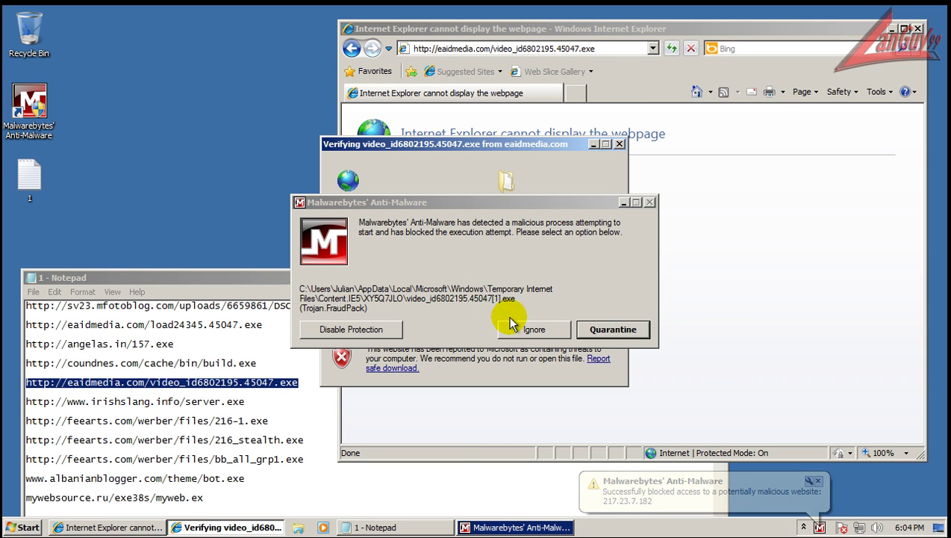
left_click(612, 329)
left_click(524, 262)
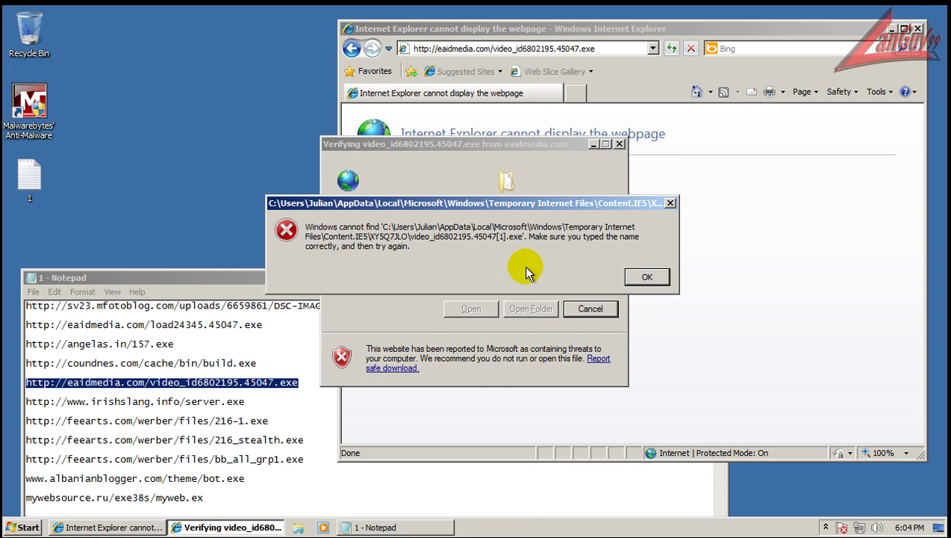
left_click(644, 275)
double_click(249, 400)
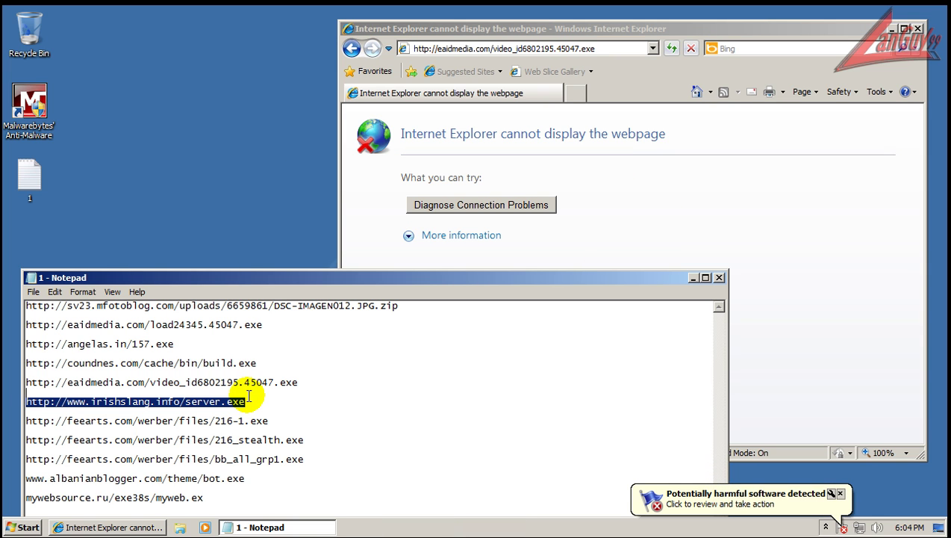
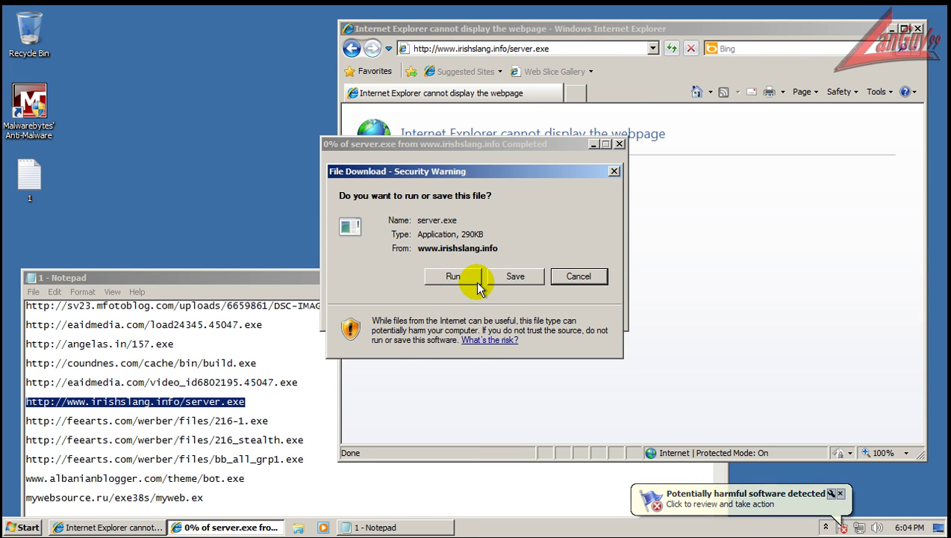
left_click(477, 281)
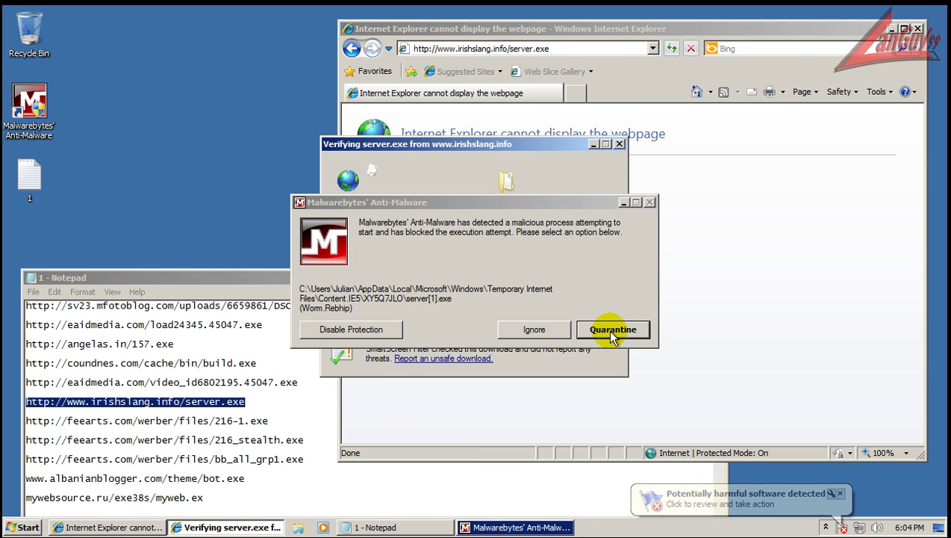
left_click(611, 331)
left_click(501, 247)
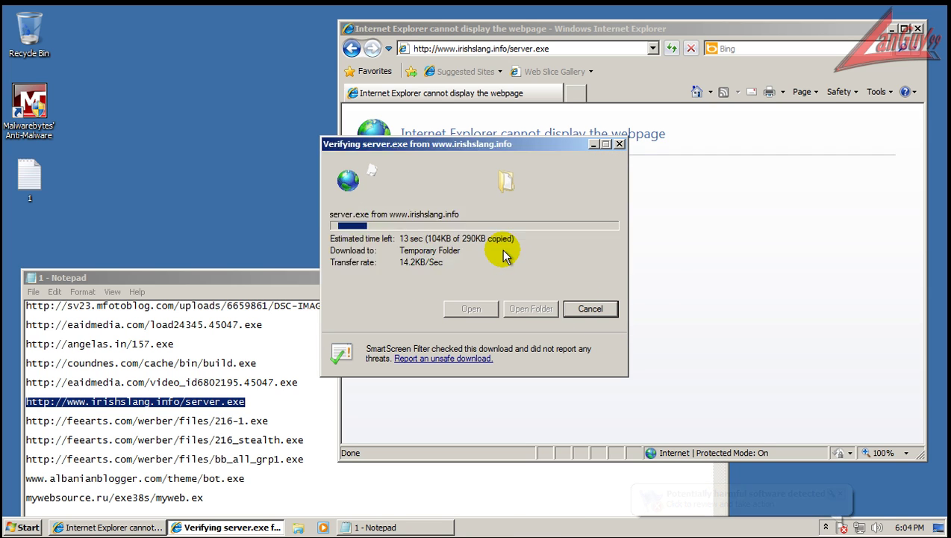
left_click(643, 275)
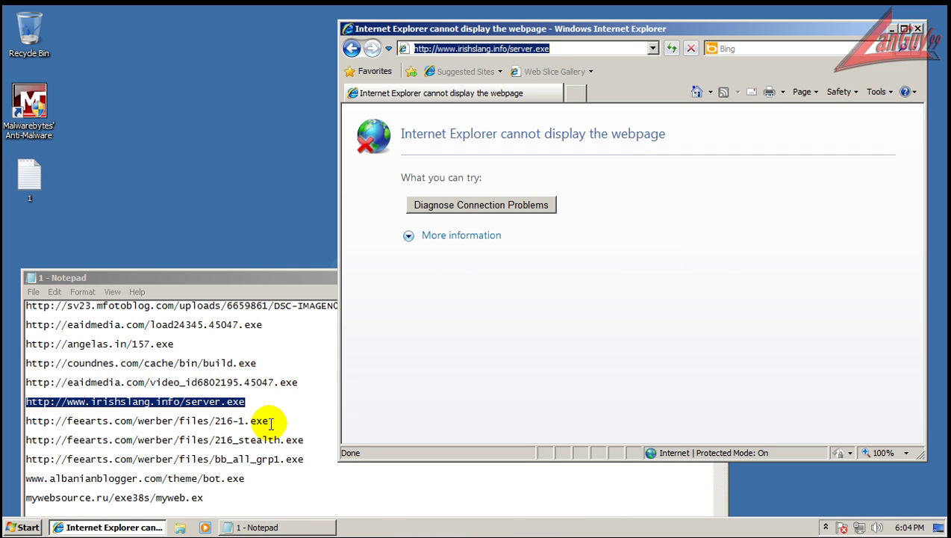
left_click(266, 420)
key("shift+Home")
key("ctrl+c")
left_click(538, 35)
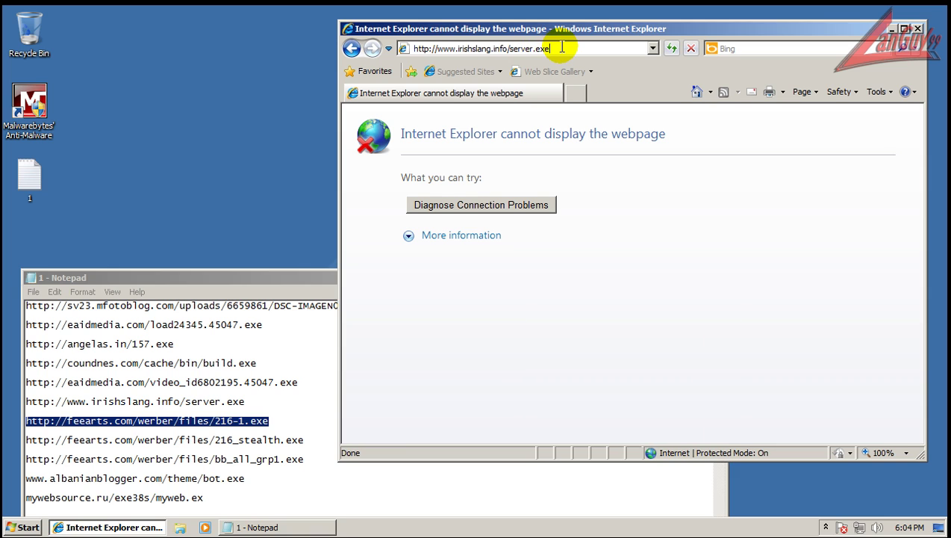
left_click(538, 47)
key("ctrl+v")
key("Return")
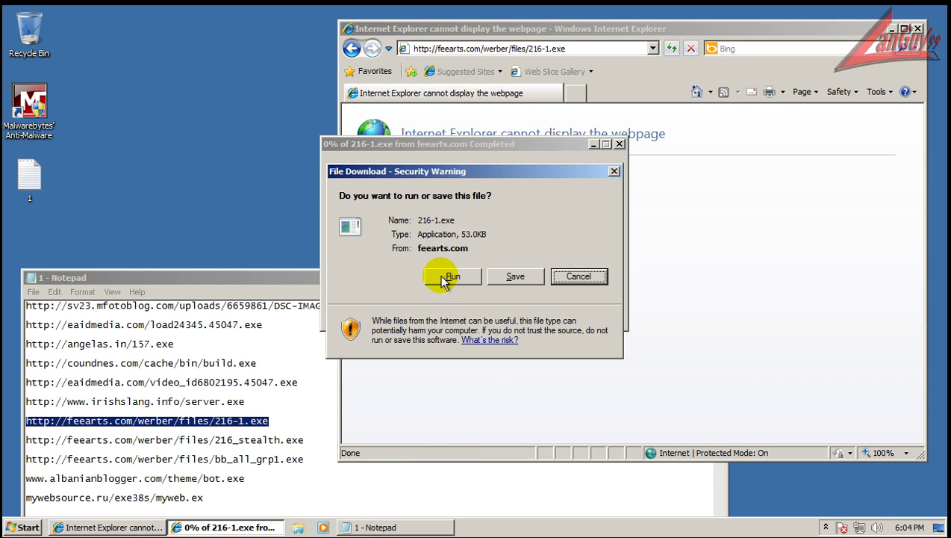
Step: Run 216-1.exe, quarantine the file in the Malwarebytes alert, and accept the unverified publisher warning
left_click(464, 276)
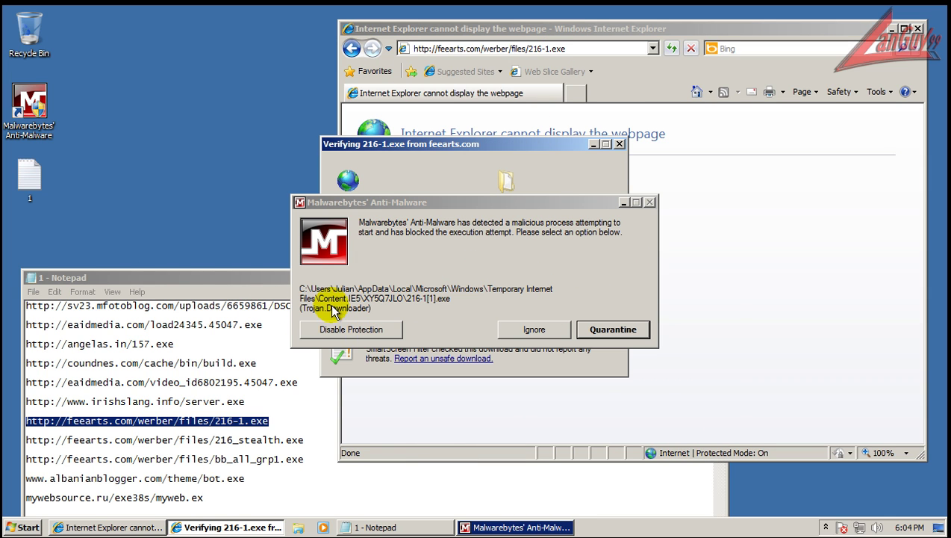
left_click(565, 333)
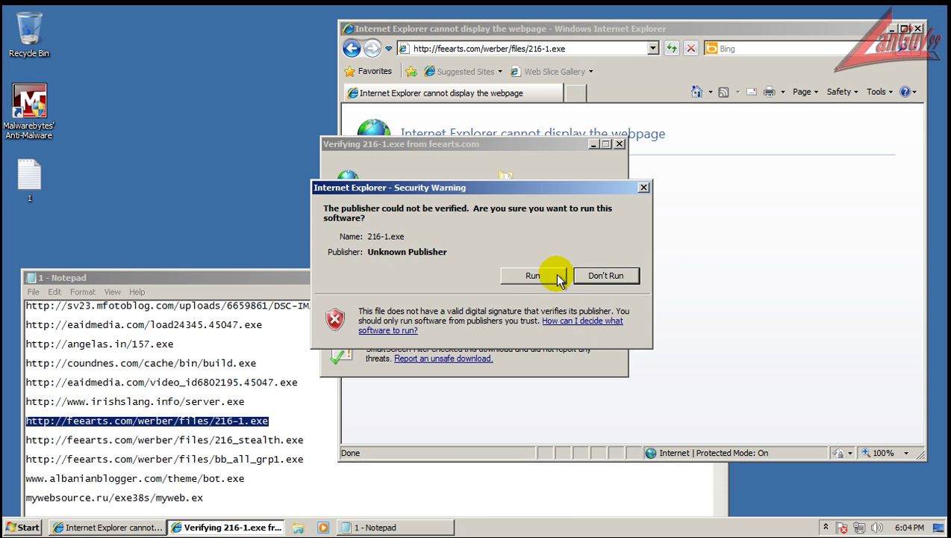
left_click(554, 278)
left_click(304, 440)
key("shift+Home")
key("ctrl+c")
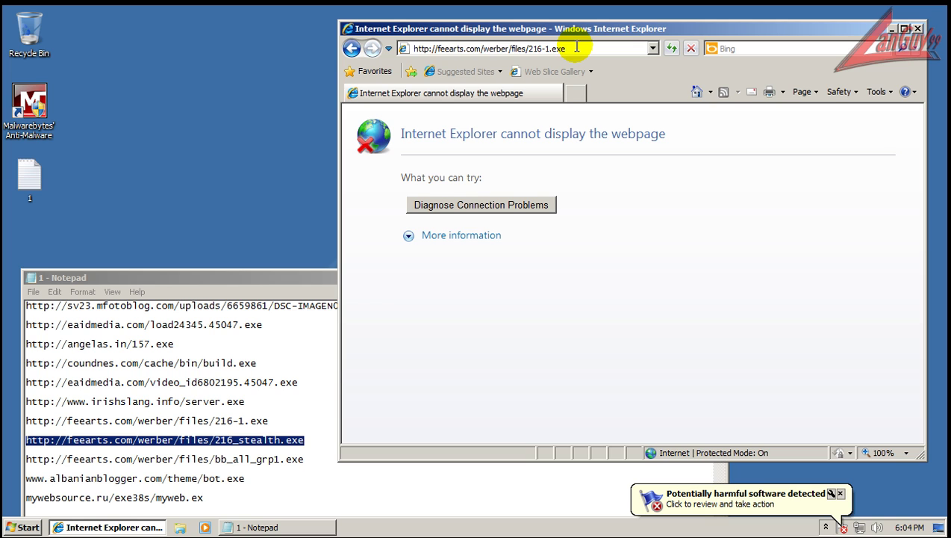
key("ctrl+a")
key("ctrl+v")
key("Return")
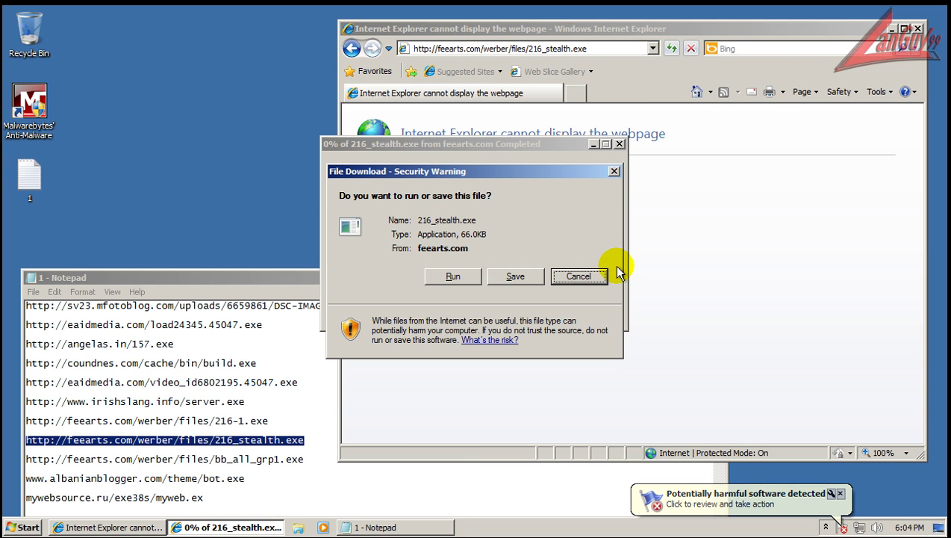
Step: Run 216_stealth.exe, disregarding the unsafe download and publisher warnings, and quarantine the file in the Malwarebytes alert
left_click(454, 276)
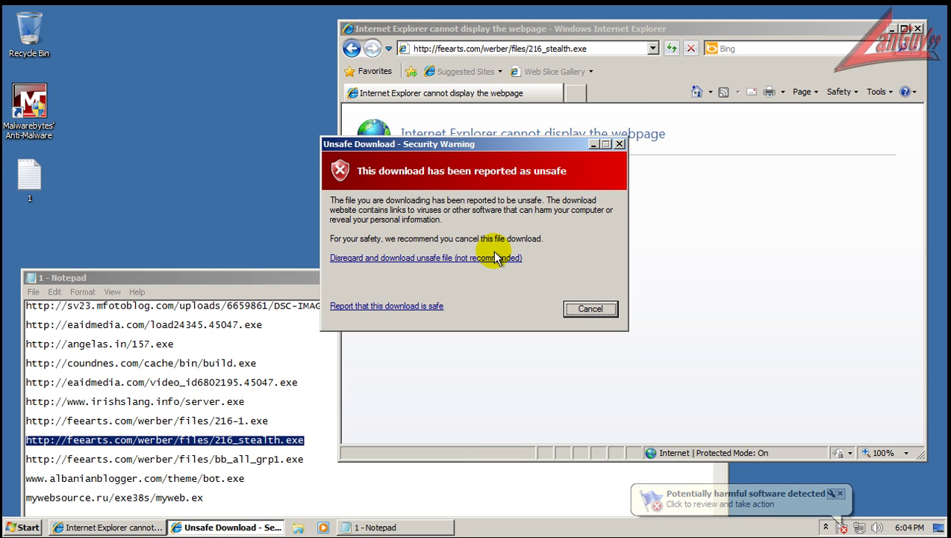
left_click(492, 250)
left_click(612, 331)
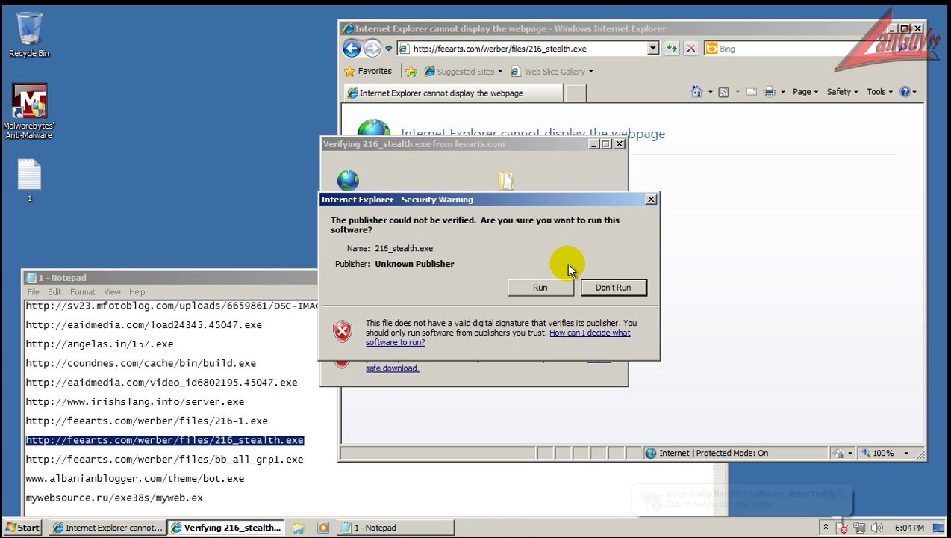
left_click(558, 289)
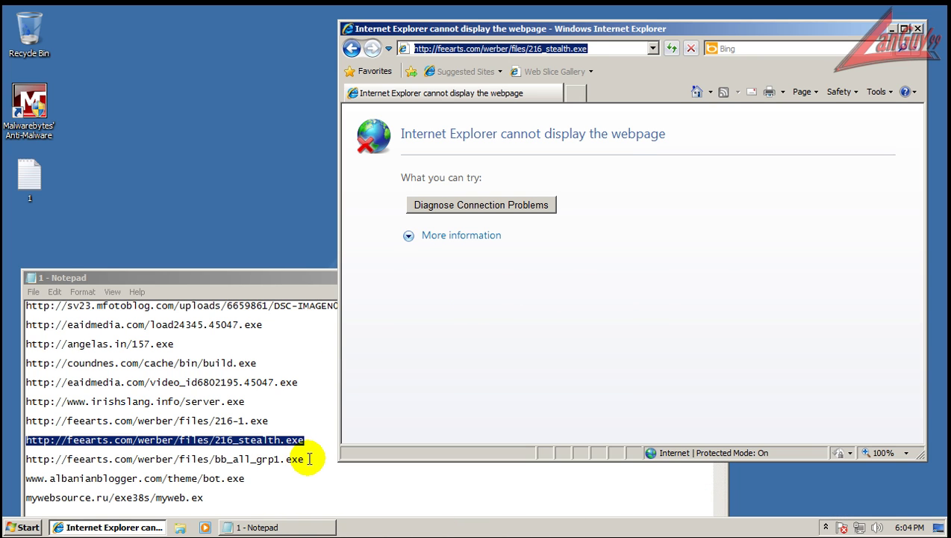
left_click(306, 457, "shift")
key("ctrl+c")
left_click(559, 46)
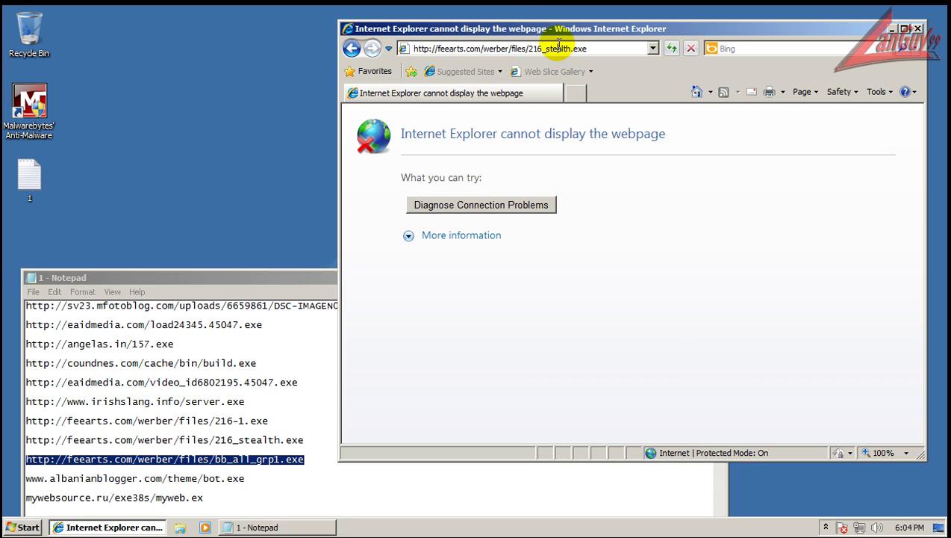
left_click(559, 47)
key("ctrl+v")
key("Return")
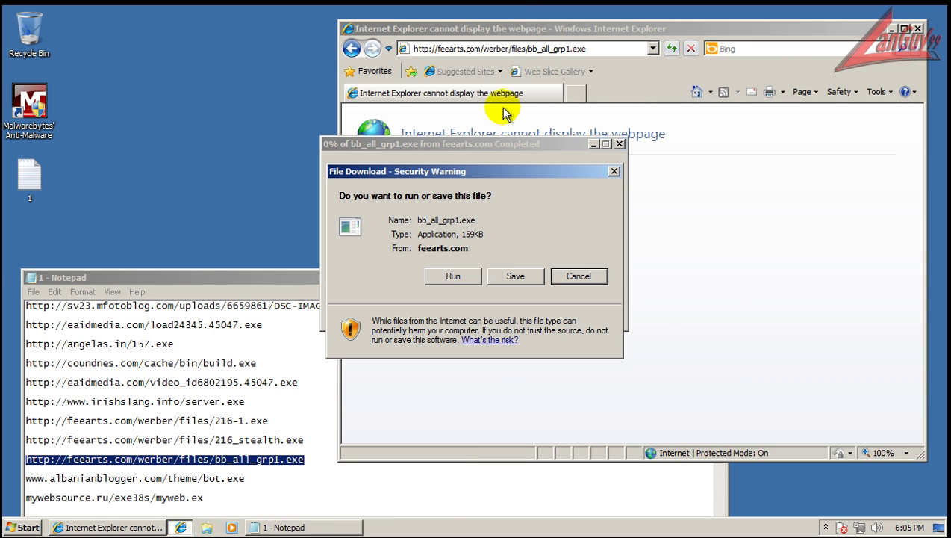
Step: Run bb_all_grp1.exe despite the unsafe download warning, quarantine the file in the Malwarebytes alert, and close the download
left_click(456, 277)
left_click(484, 253)
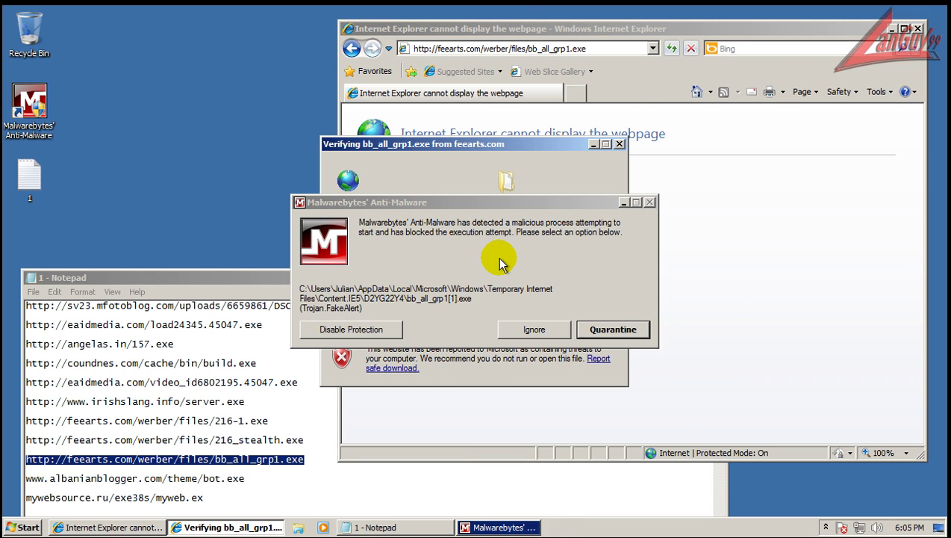
left_click(604, 329)
left_click(542, 276)
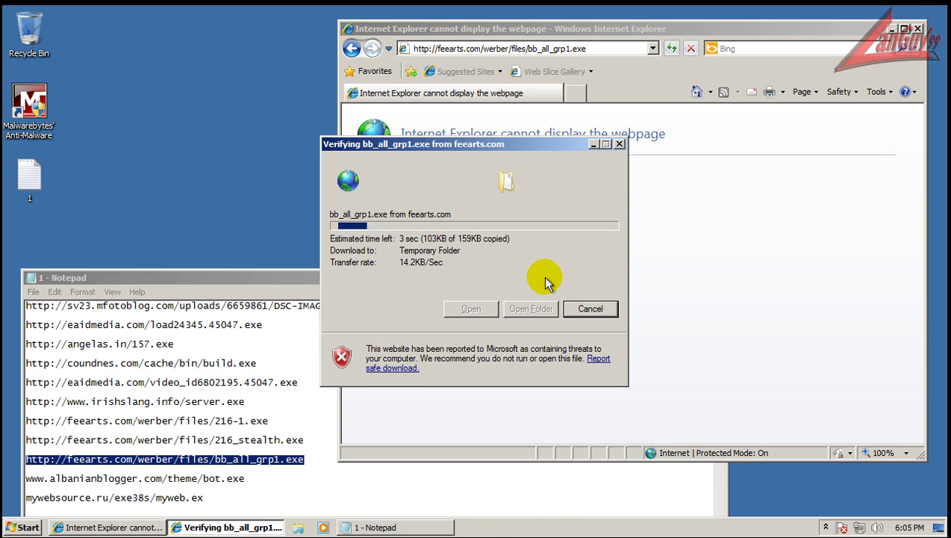
left_click(590, 308)
left_click(247, 478)
key("shift+Home")
key("ctrl+c")
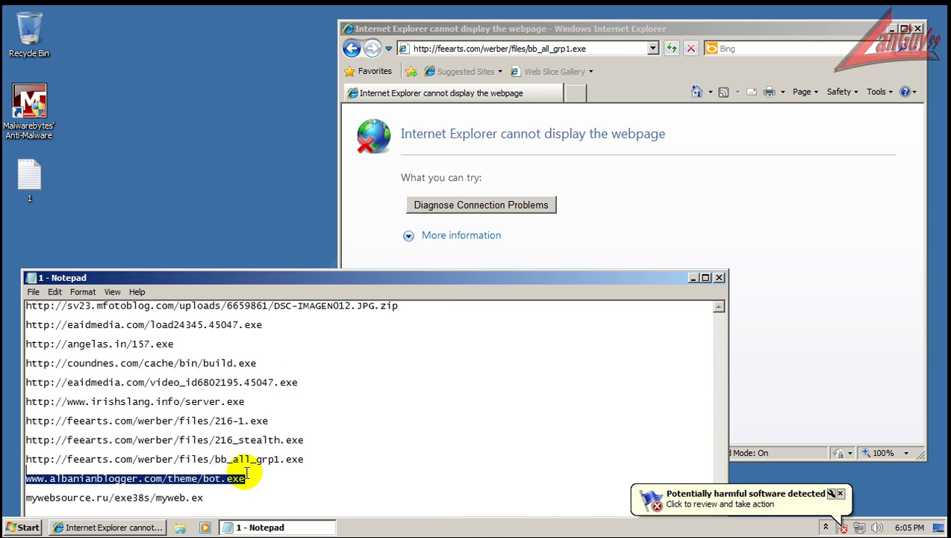
left_click(618, 48)
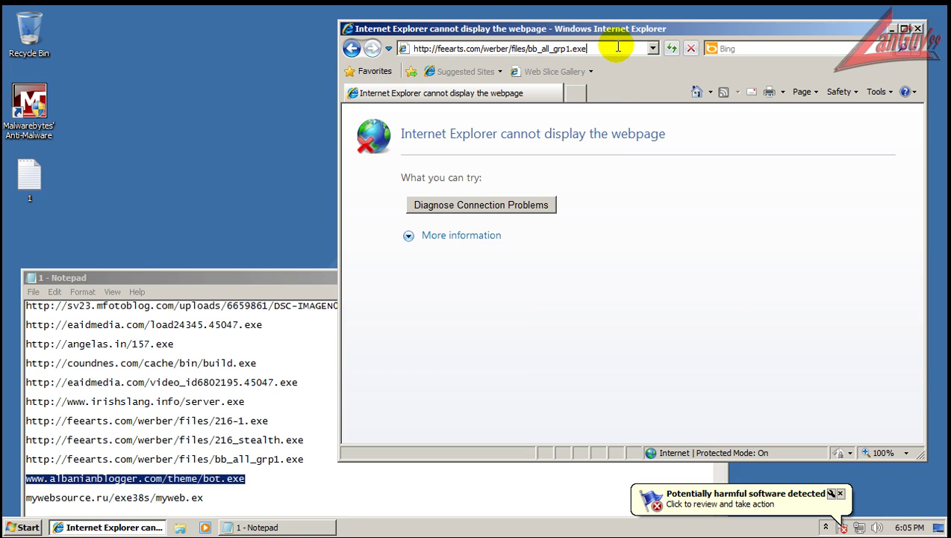
key("ctrl+v")
key("Return")
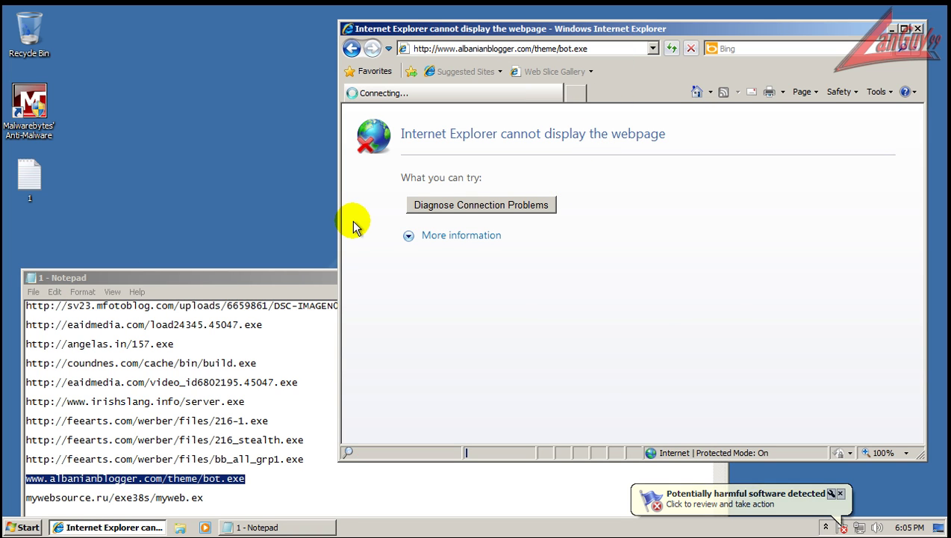
mouse_move(298, 277)
left_mouse_down()
mouse_move(293, 252)
mouse_move(292, 267)
left_mouse_up()
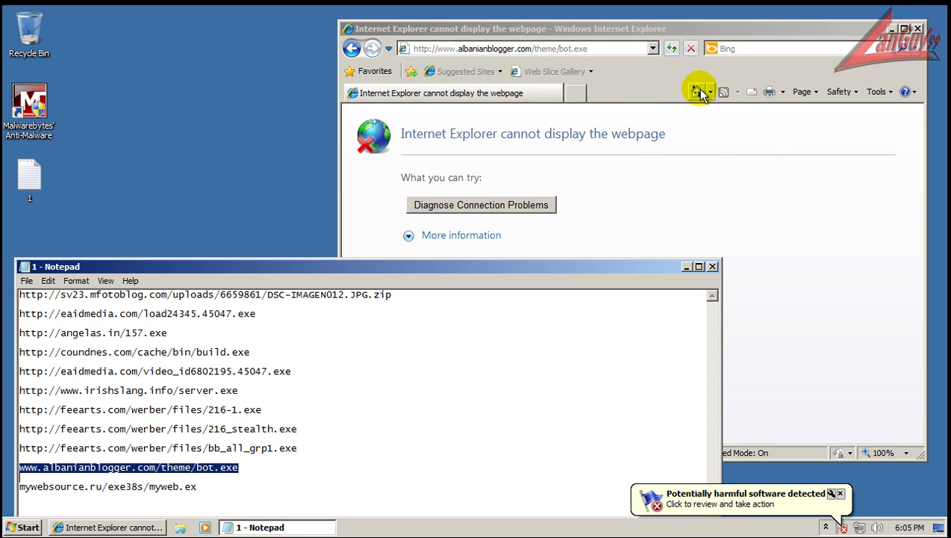
left_click(606, 50)
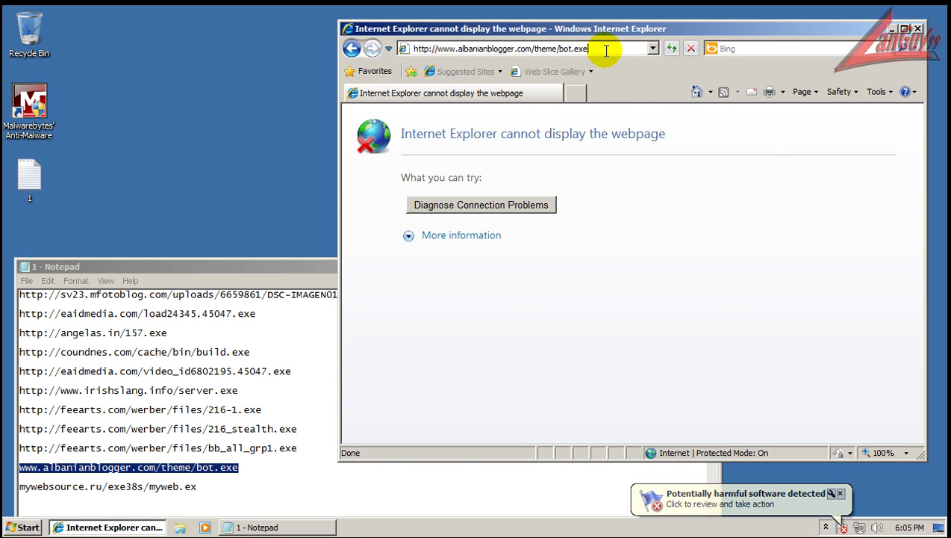
key("Return")
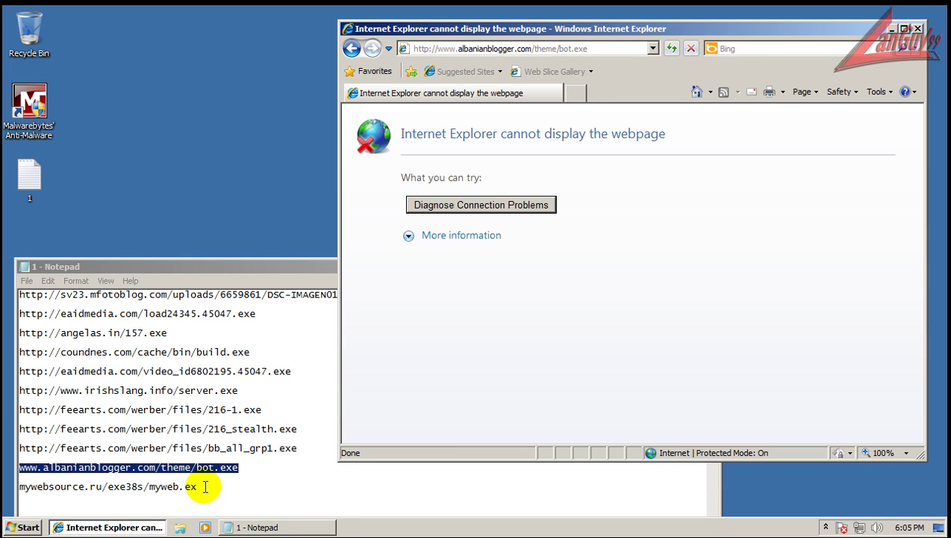
Step: Copy the mywebsource.ru/exe38s/myweb.ex address from the list, load it in Internet Explorer, and retry with the ending completed to myweb.exe
double_click(201, 481)
key("ctrl+c")
left_click(601, 48)
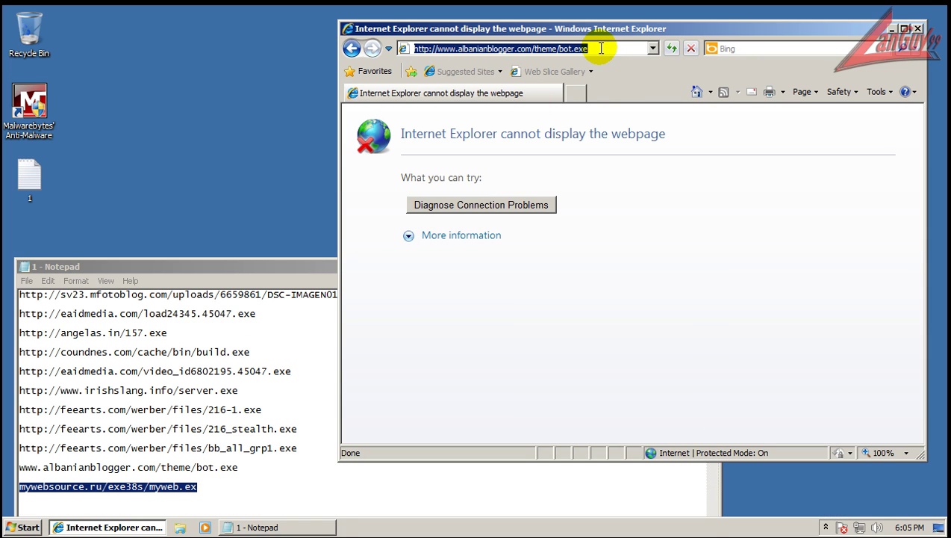
key("ctrl+v")
key("Return")
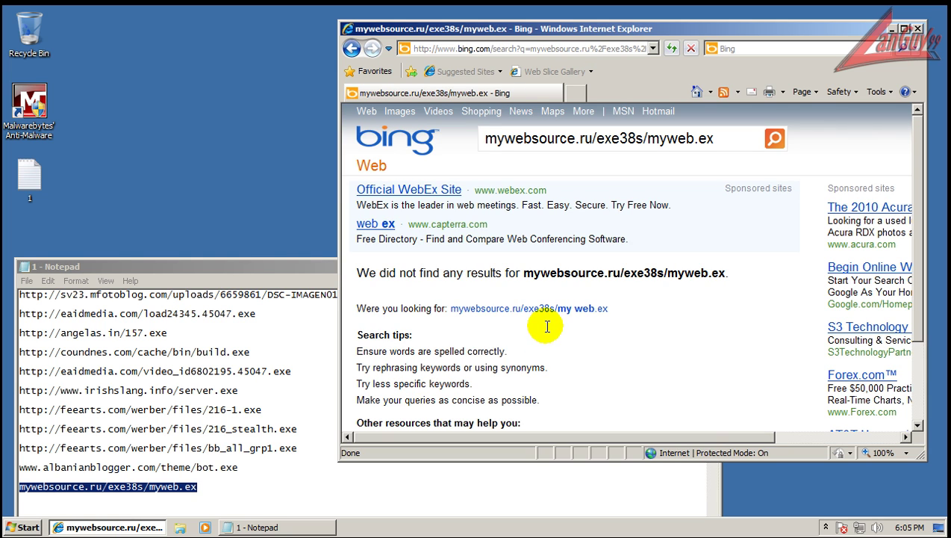
left_click(559, 46)
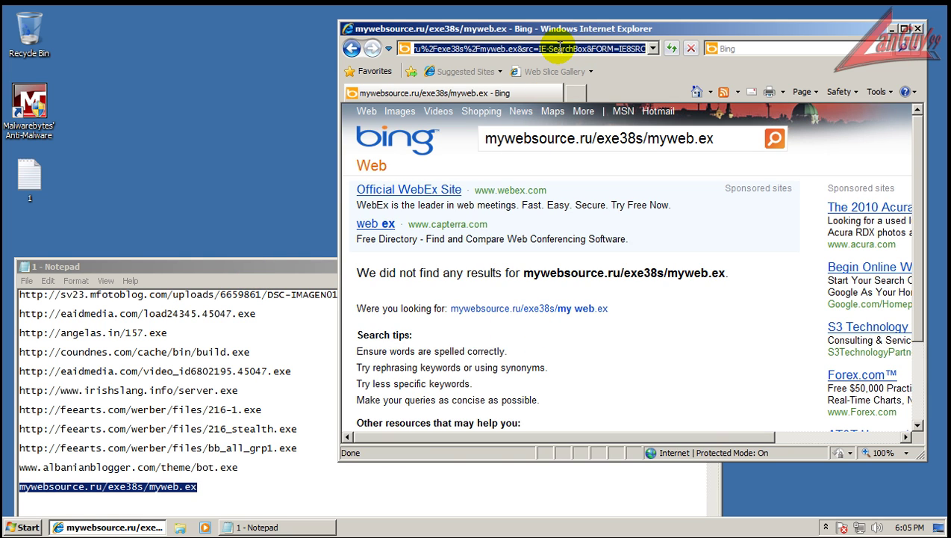
key("ctrl+v")
type("e")
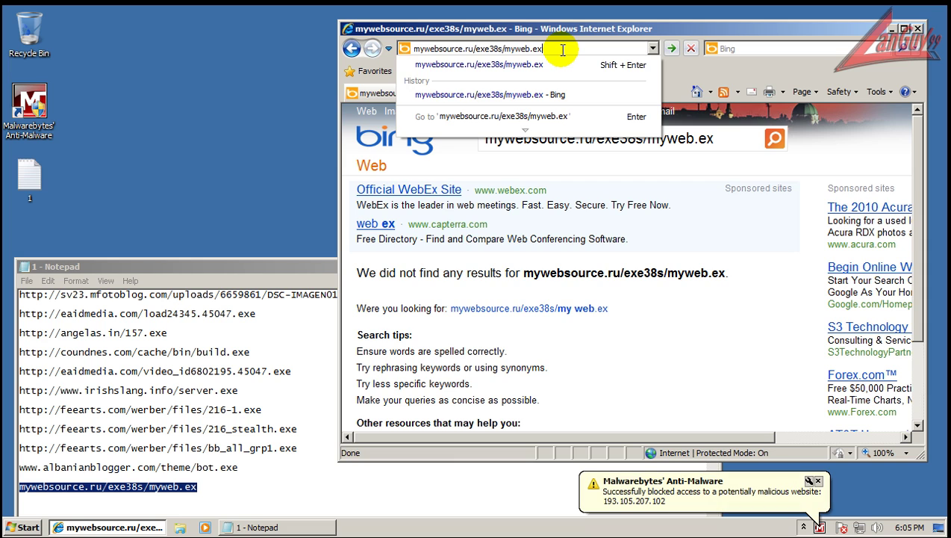
key("Return")
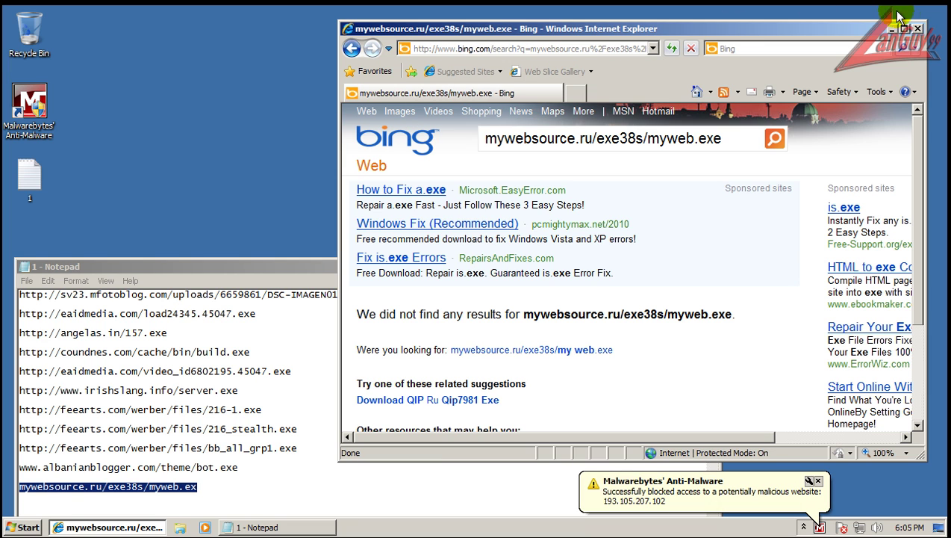
Step: Close Internet Explorer and the Notepad address list, and check the hidden notification area icons
left_click(918, 28)
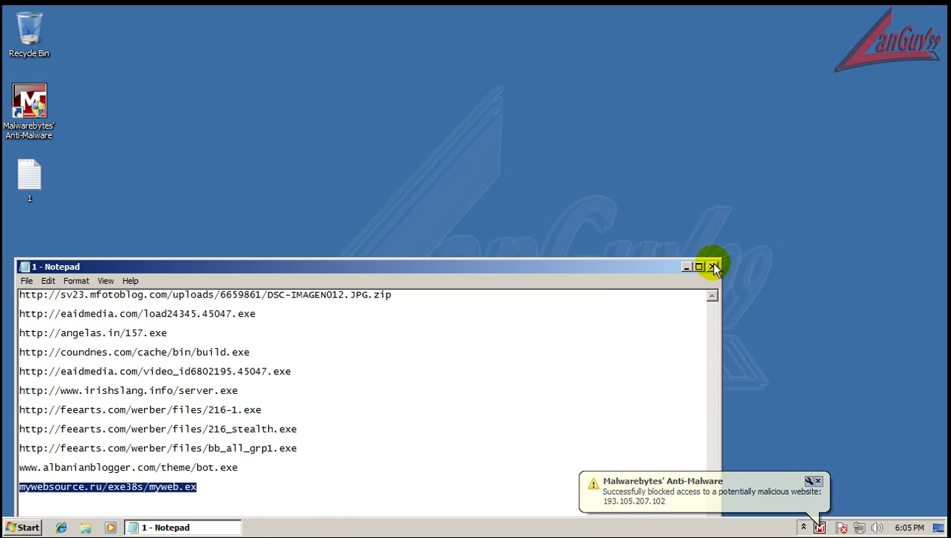
left_click(714, 267)
left_click(805, 526)
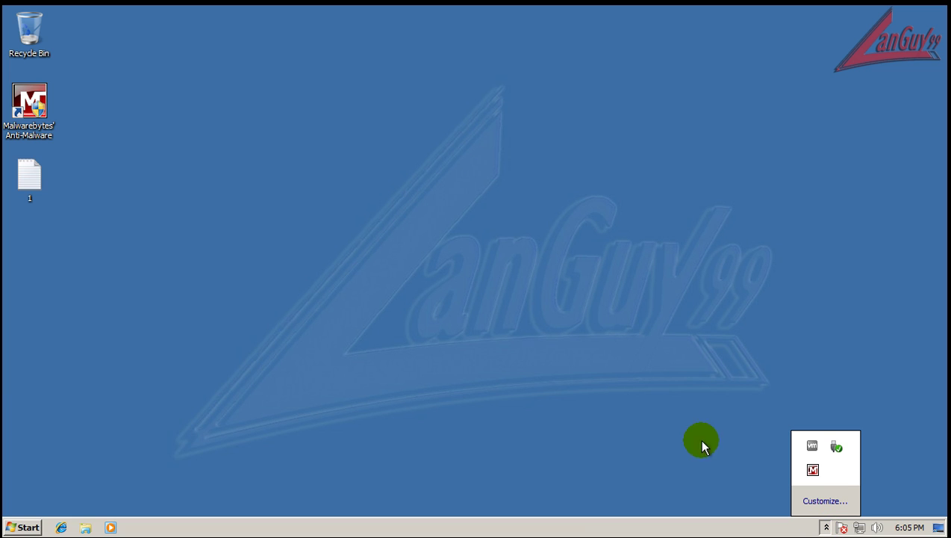
left_click(468, 137)
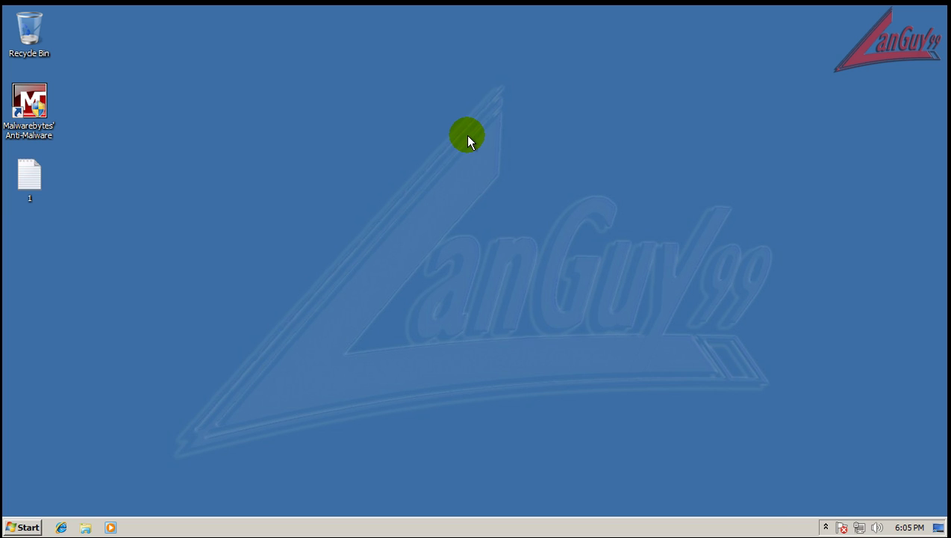
Step: Open Windows Task Manager, examine the wmpdx3.exe and mbam.exe entries among the running processes, and close it
right_click(782, 527)
left_click(796, 488)
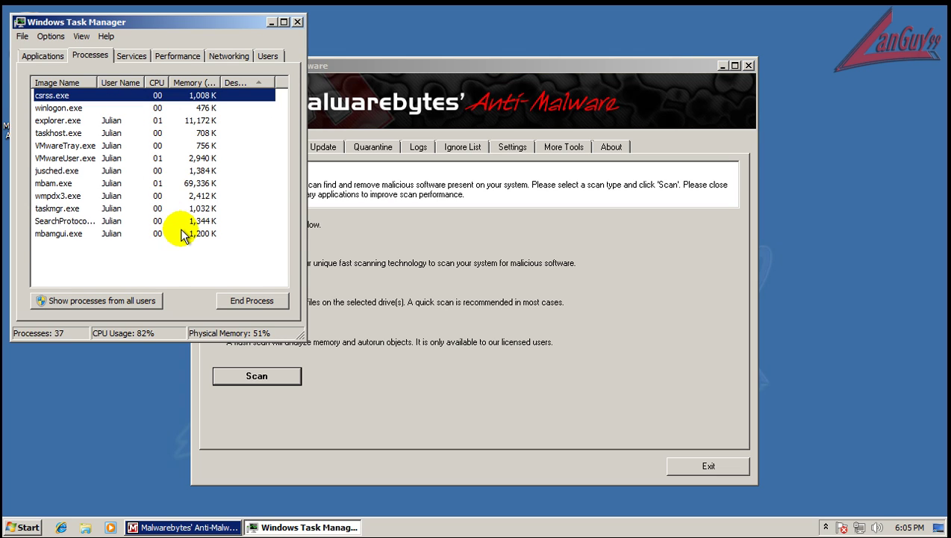
left_click(85, 233)
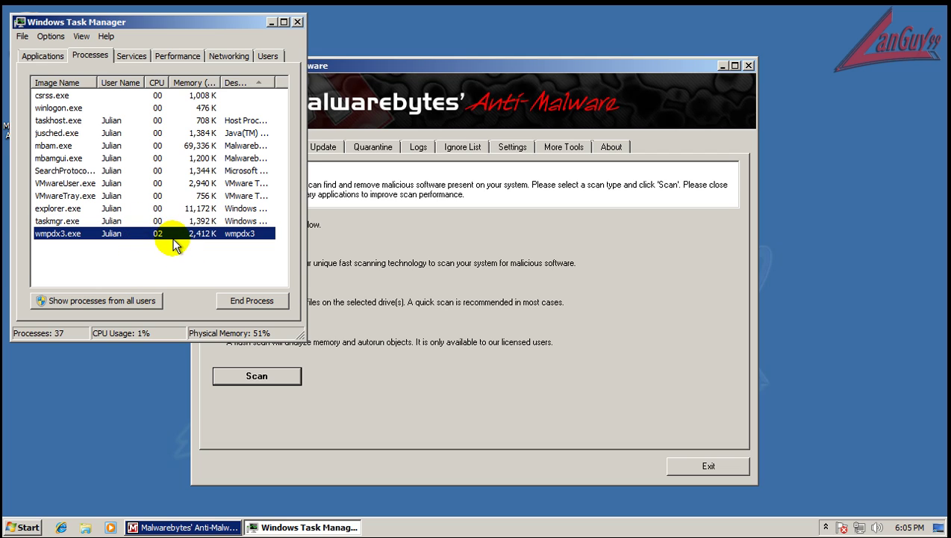
left_click(213, 146)
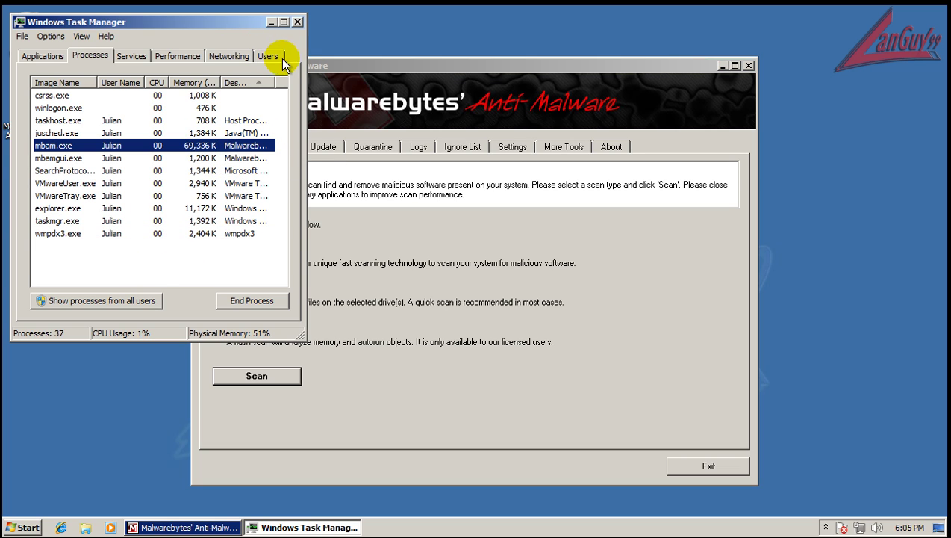
left_click(296, 22)
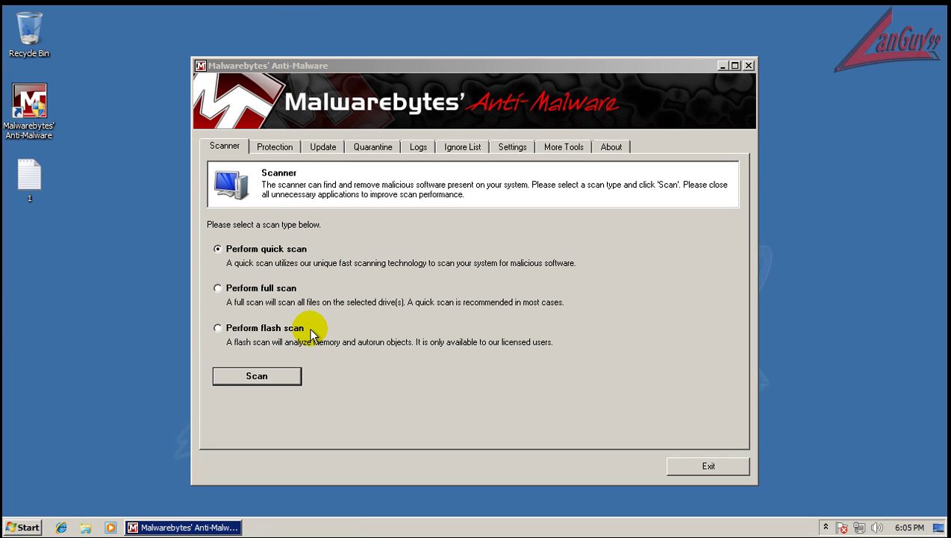
Step: Run a flash scan in Malwarebytes' Anti-Malware
left_click(254, 330)
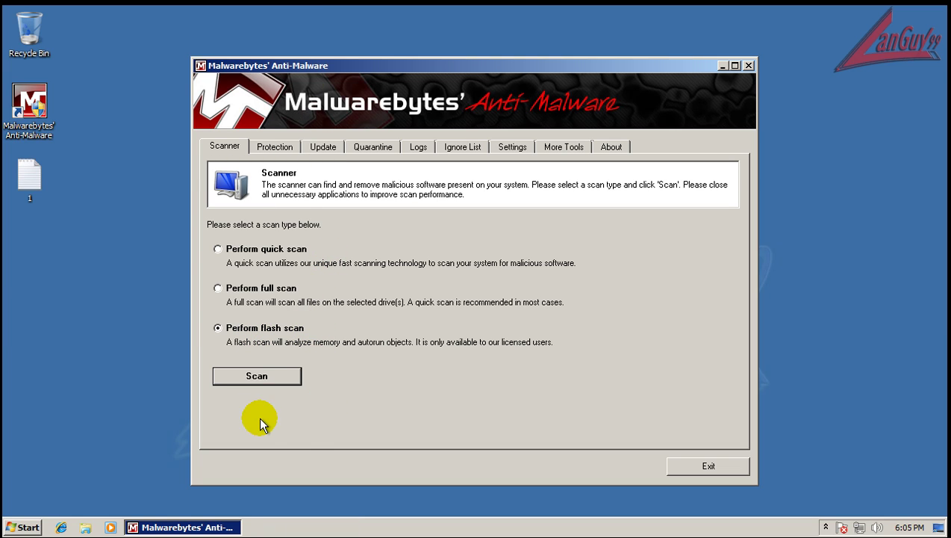
left_click(261, 375)
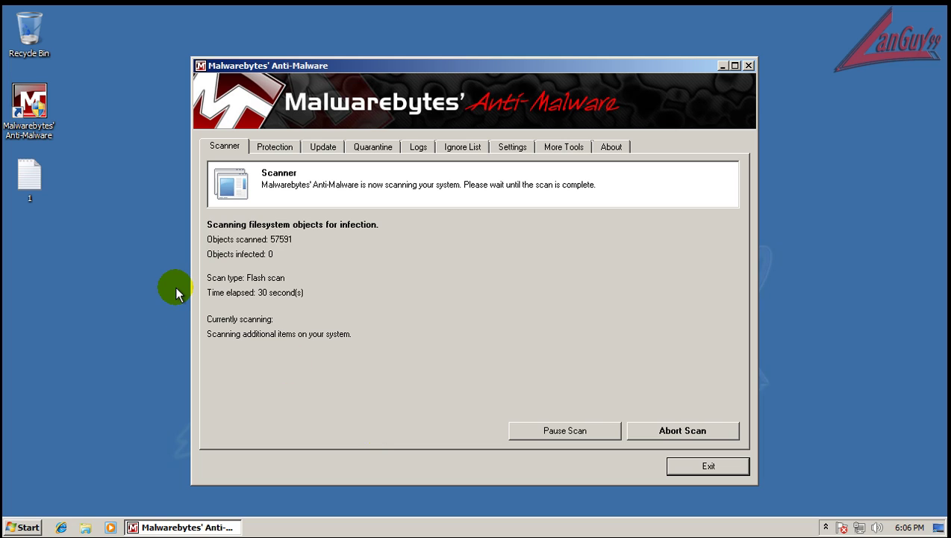
Step: Open Internet Explorer, go to Google, and search for hitman pro
left_click(61, 527)
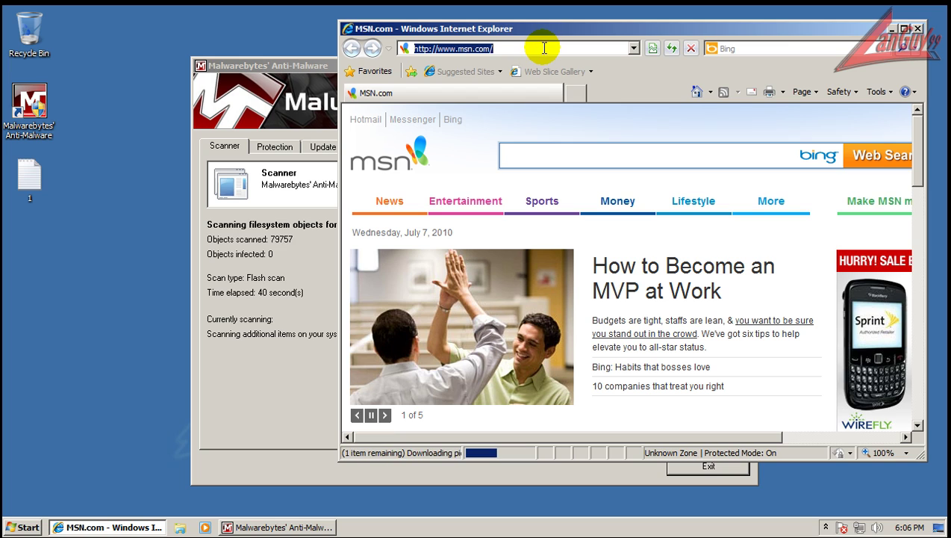
left_click(544, 48)
type("google")
key("Return")
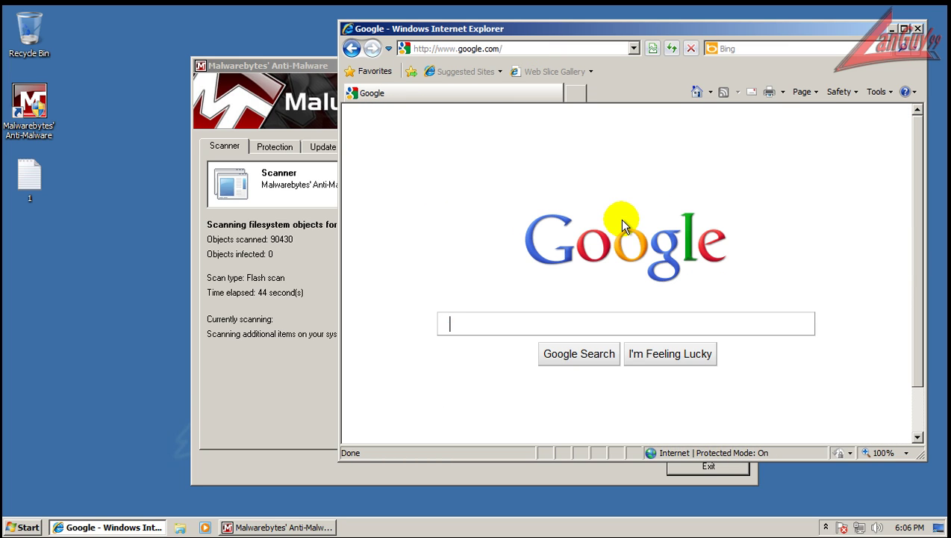
type("hitman pro")
key("Return")
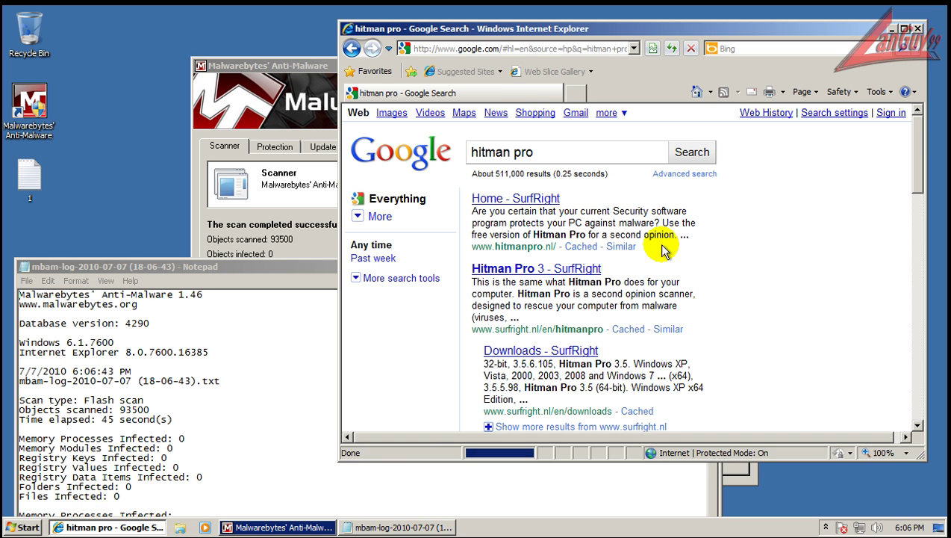
Step: Close the flash scan log in Notepad and dismiss the Malwarebytes scan completion message
left_click(278, 269)
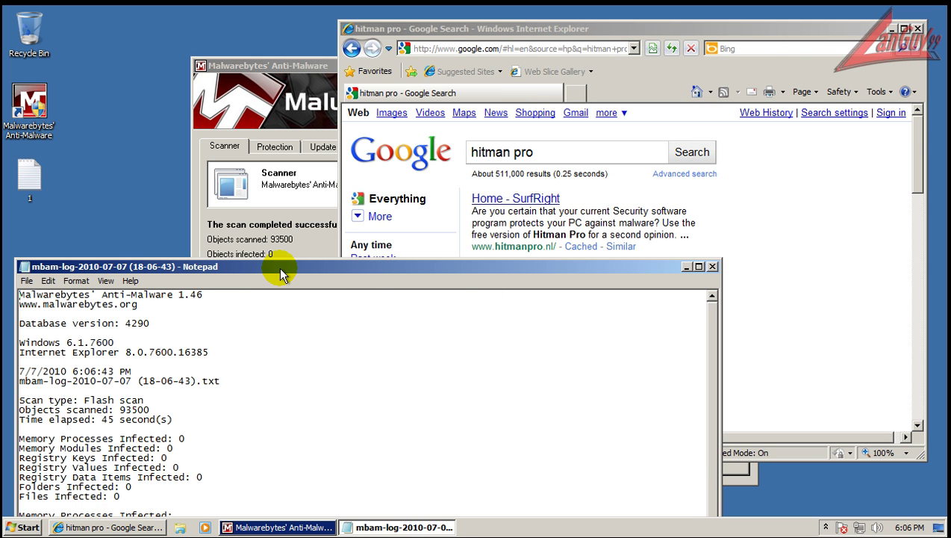
left_click(713, 267)
left_click(258, 408)
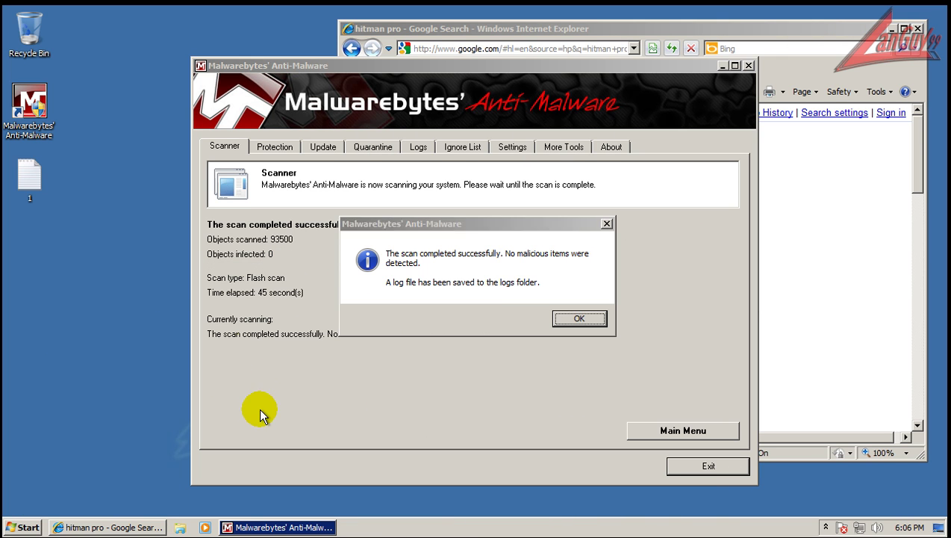
left_click(579, 319)
Step: View the Malwarebytes protection module settings, and start a quick scan
left_click(273, 147)
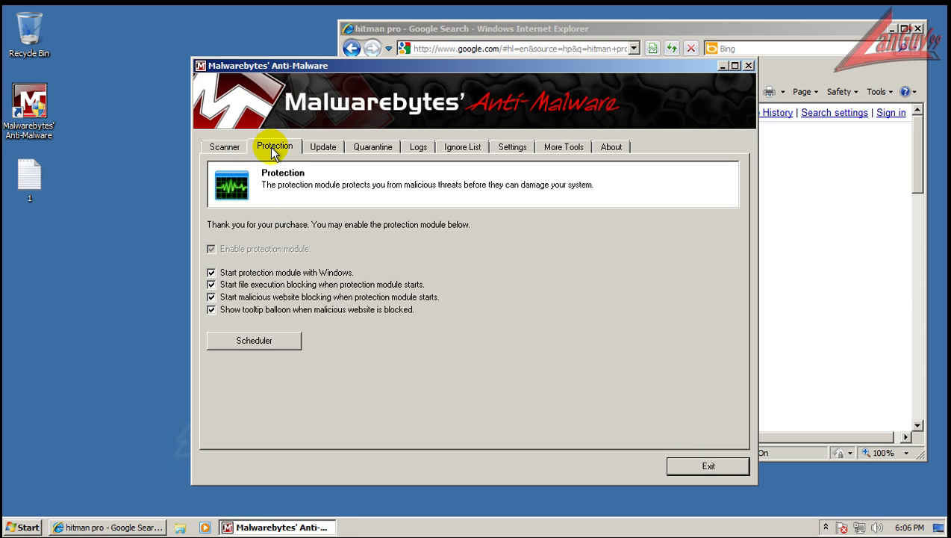
left_click(224, 147)
left_click(268, 249)
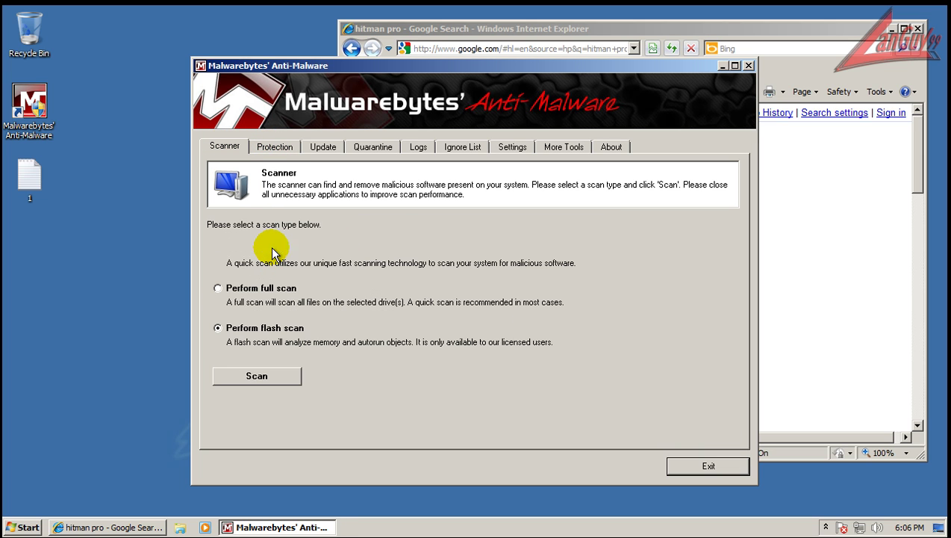
left_click(295, 383)
Step: Switch to Internet Explorer and open the Home - SurfRight result of the hitman pro search
left_click(896, 278)
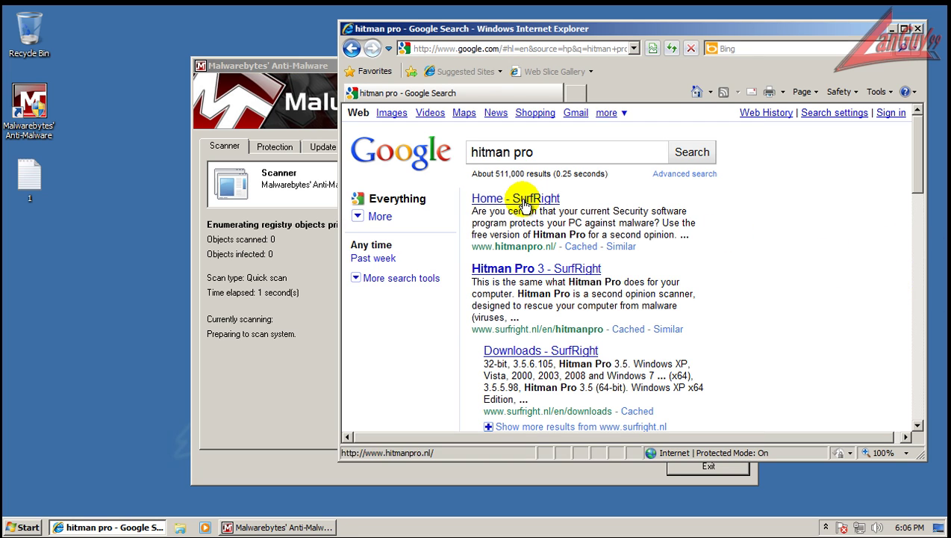
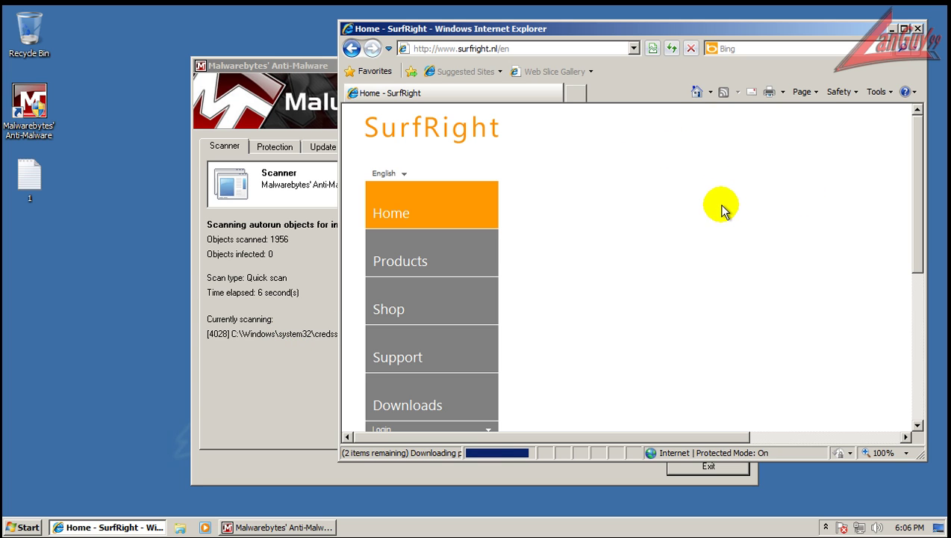
Step: Abort the Malwarebytes quick scan, dismiss its log and message, and close Malwarebytes' Anti-Malware
left_click(314, 378)
left_click(659, 430)
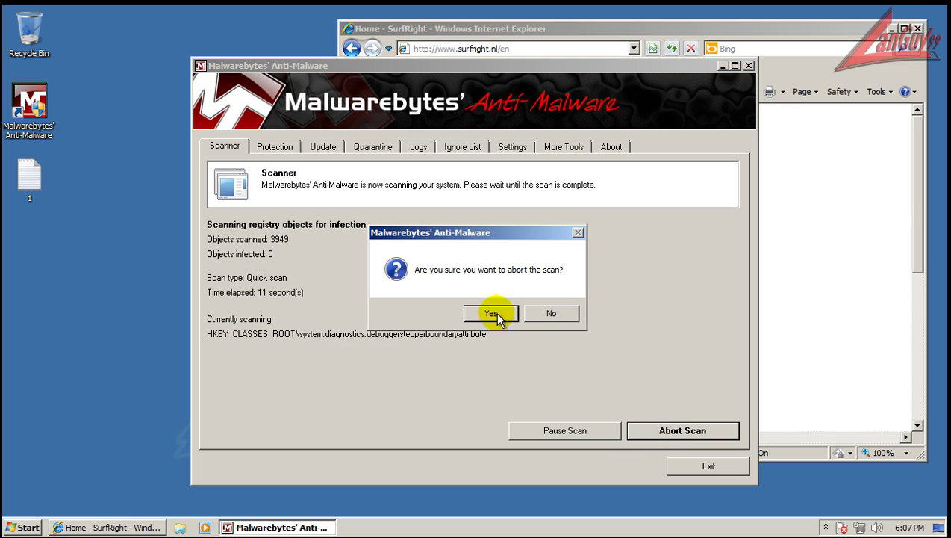
left_click(495, 311)
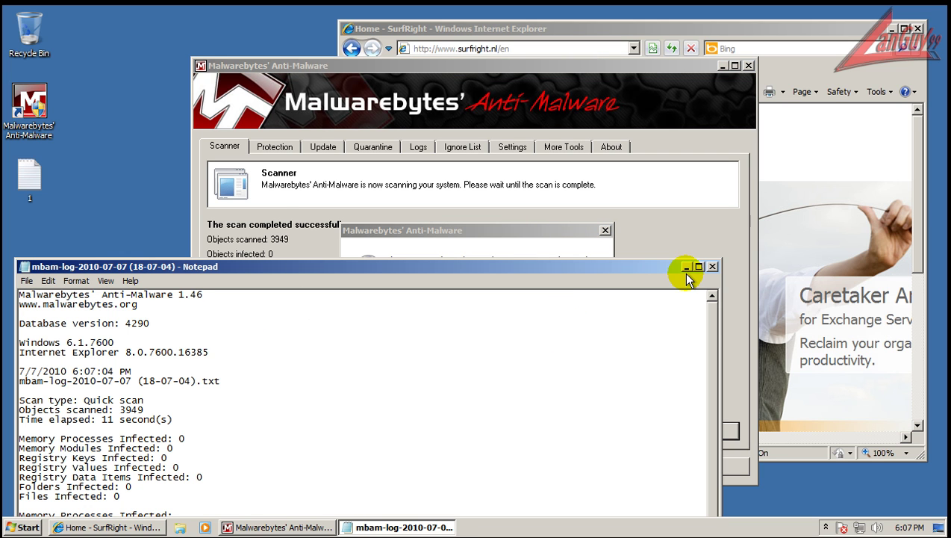
left_click(712, 267)
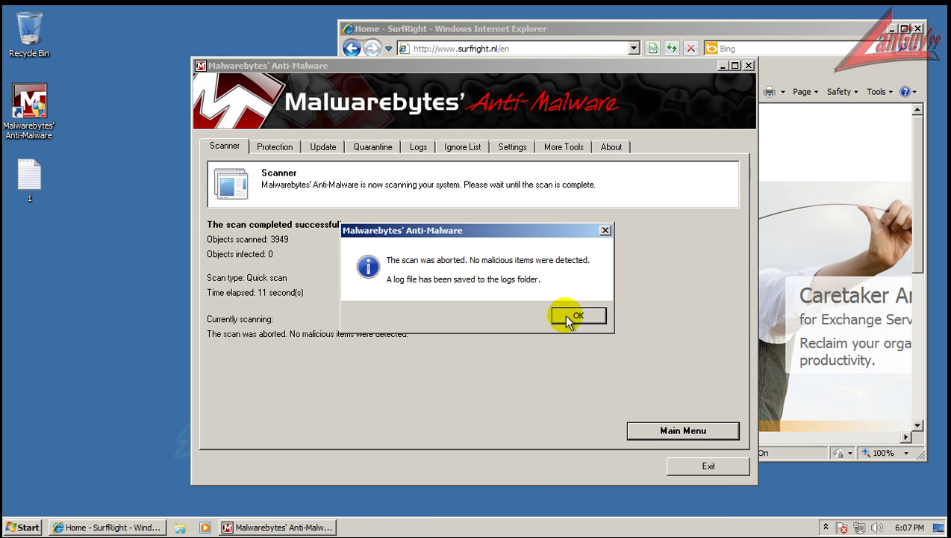
left_click(569, 318)
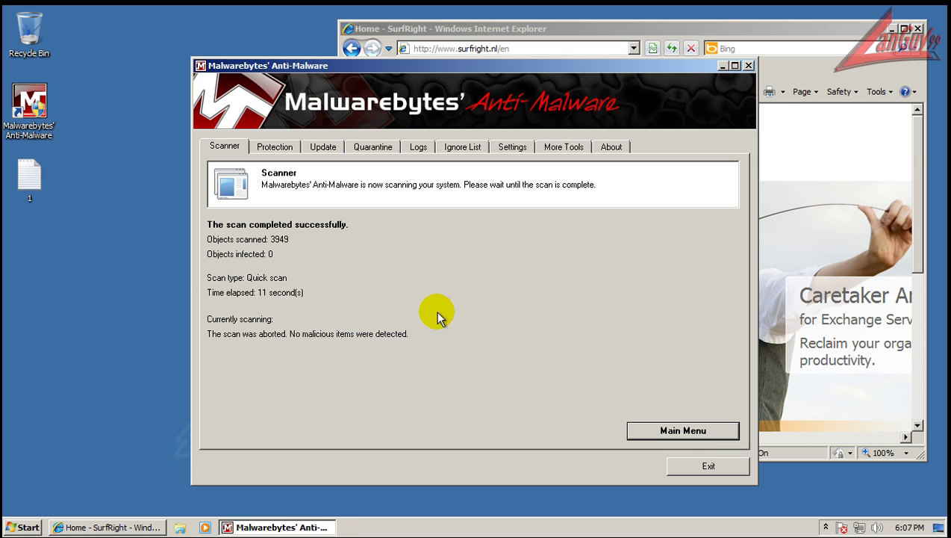
left_click(665, 435)
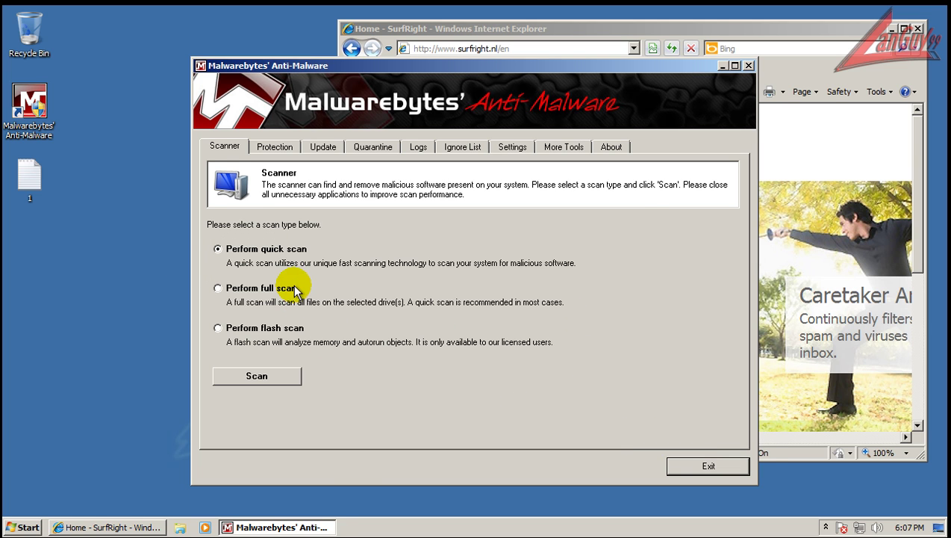
key("alt+F4")
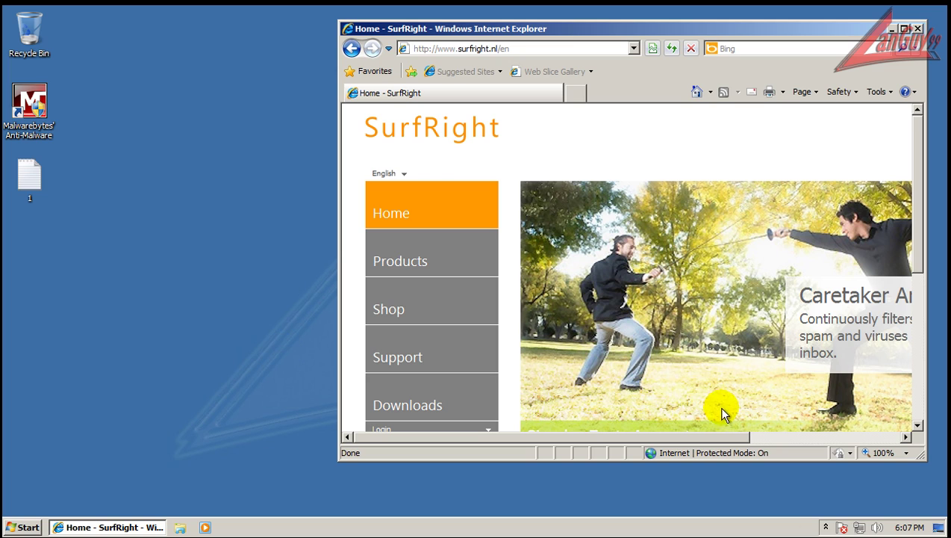
Step: Check the Malwarebytes' Anti-Malware icon among the hidden notification-area icons
left_click(826, 527)
double_click(814, 469)
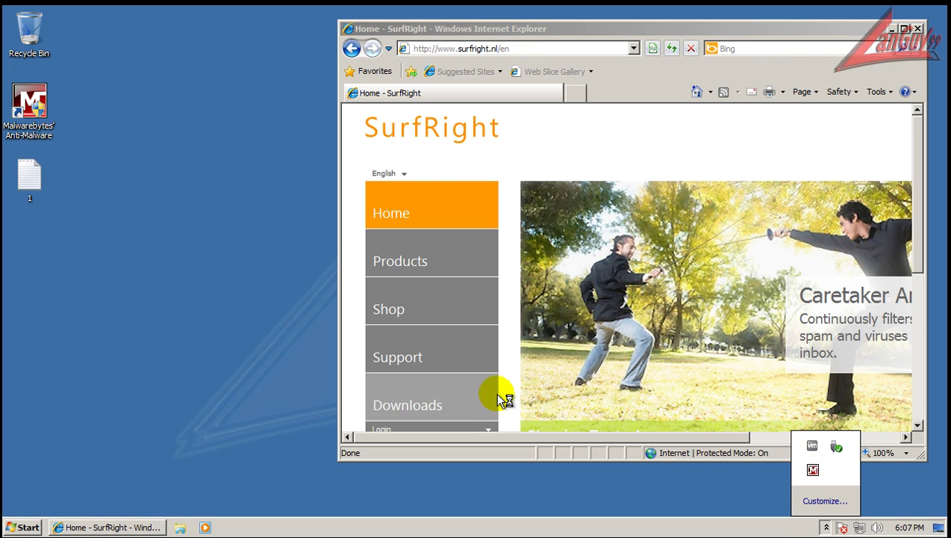
left_click(859, 510)
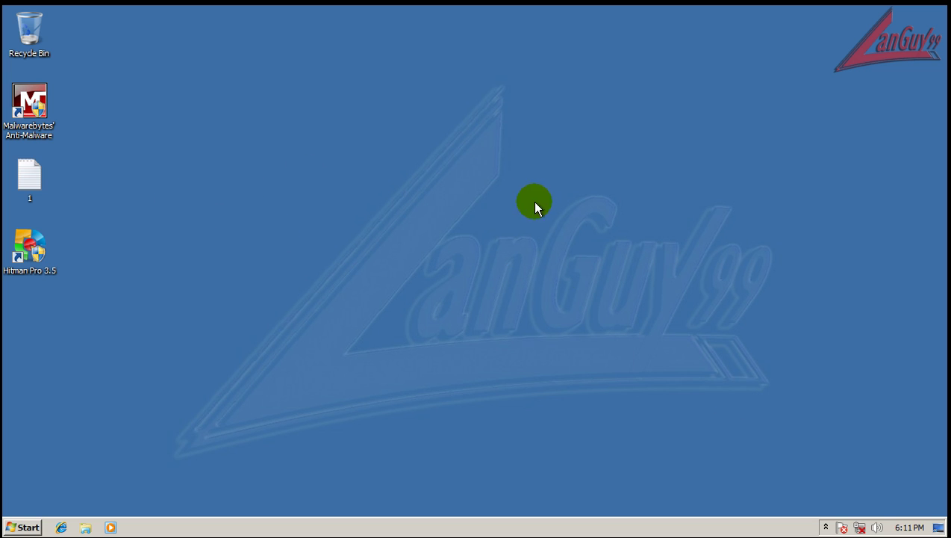
left_click(825, 527)
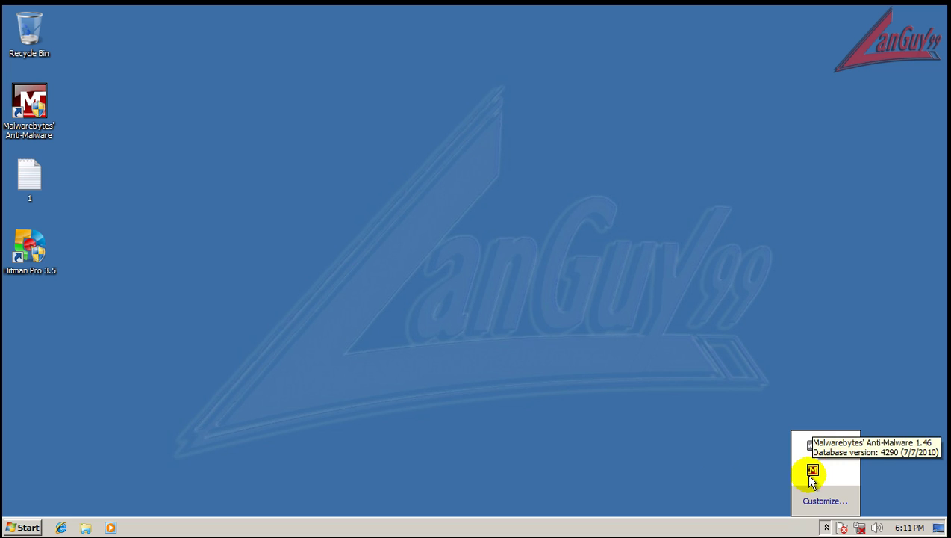
left_click(665, 427)
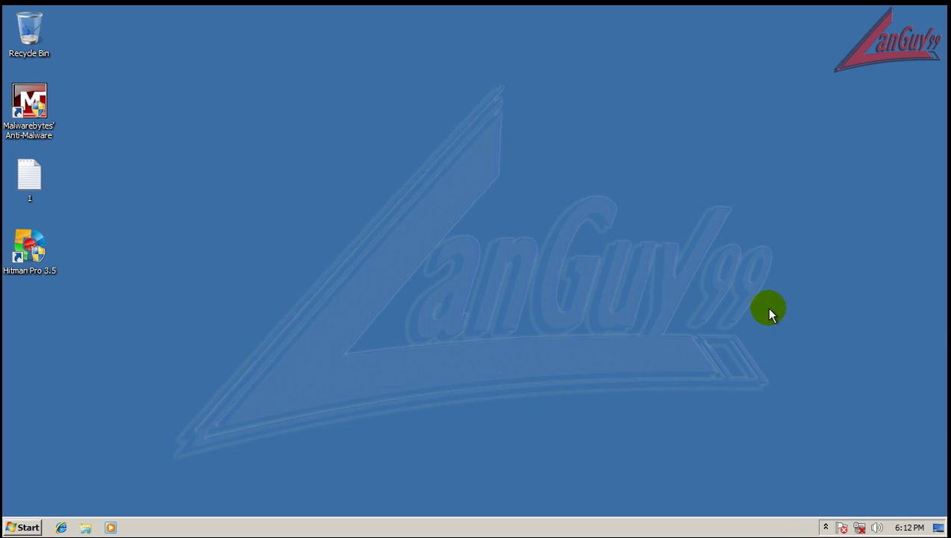
left_click(826, 526)
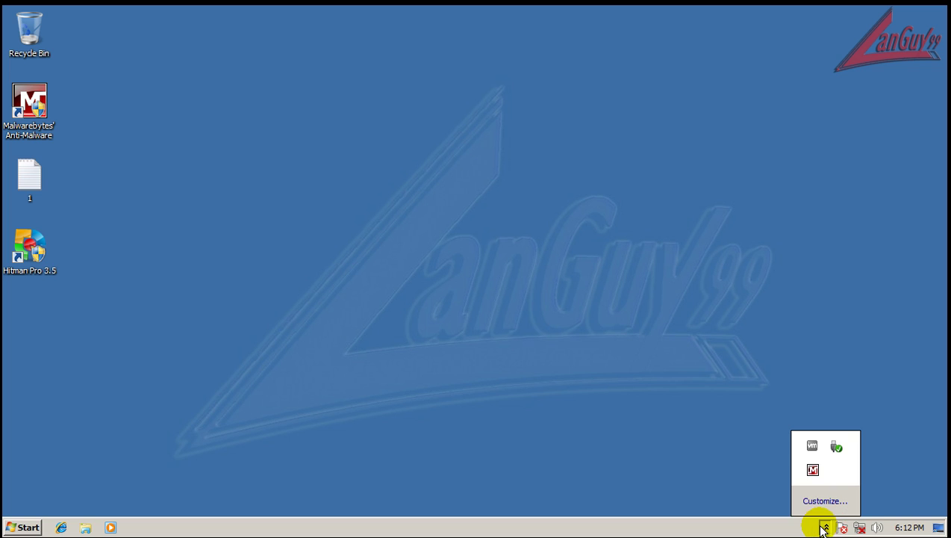
left_click(727, 463)
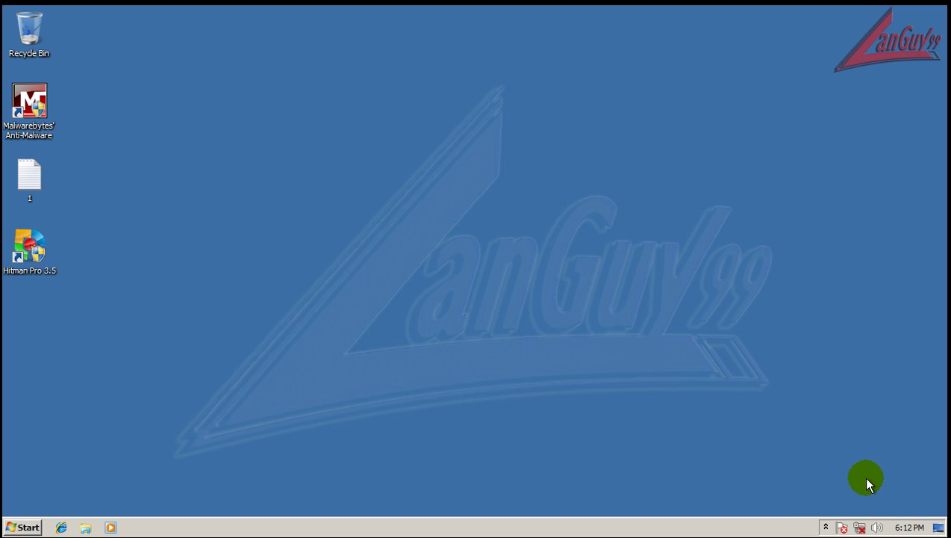
left_click_drag(316, 196, 304, 280)
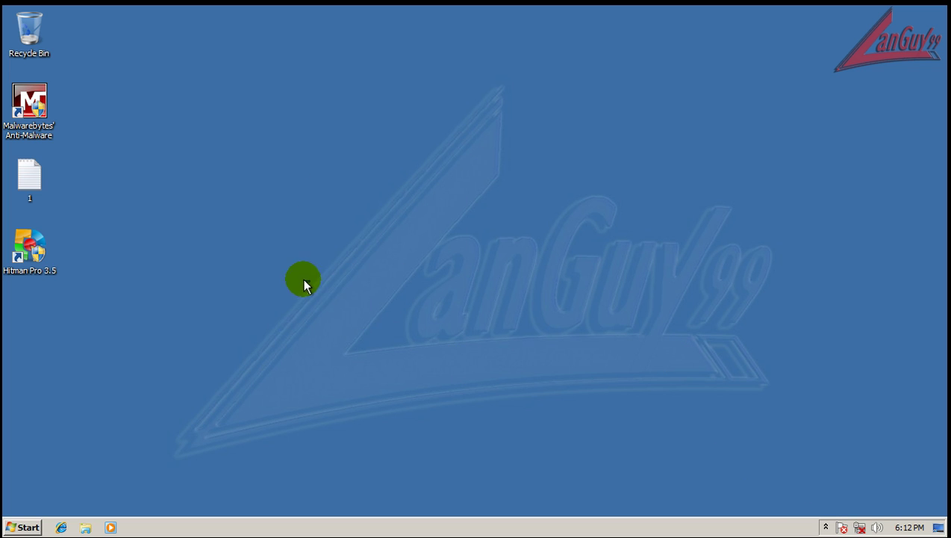
Step: Launch Hitman Pro 3.5, allow it to make changes to the computer, and proceed to its license agreement
double_click(32, 248)
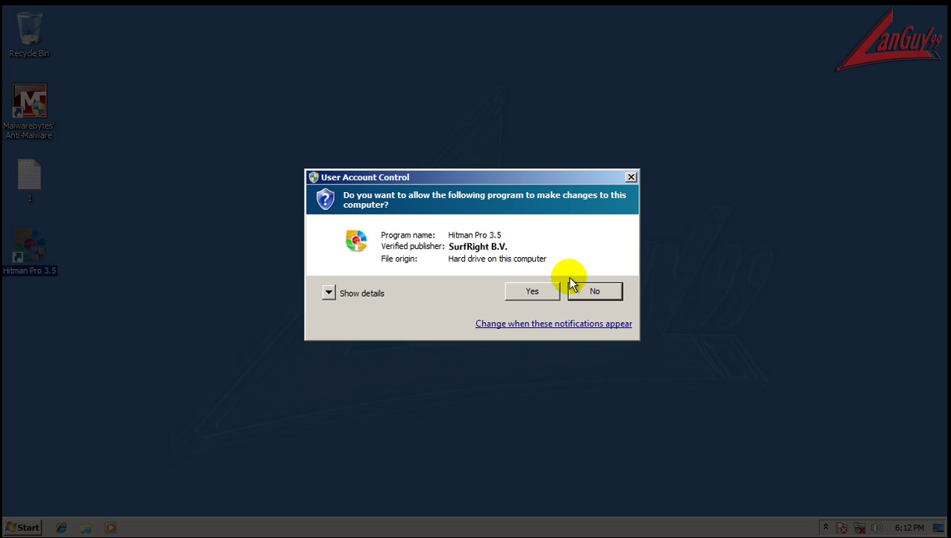
left_click(543, 294)
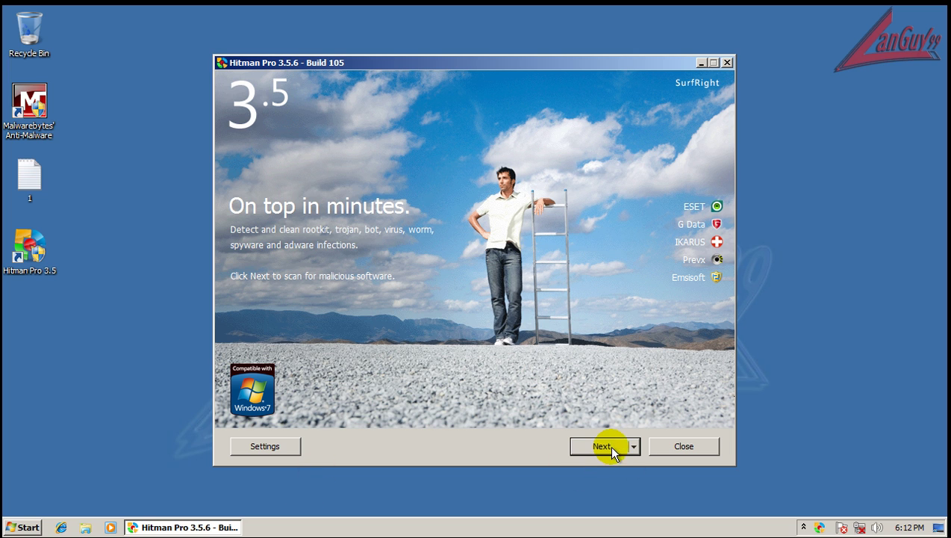
left_click(633, 446)
left_click(609, 462)
left_click(587, 447)
Step: Accept all terms of the Hitman Pro license agreement to start the scan, and dismiss the missing antivirus software notice
left_click(384, 397)
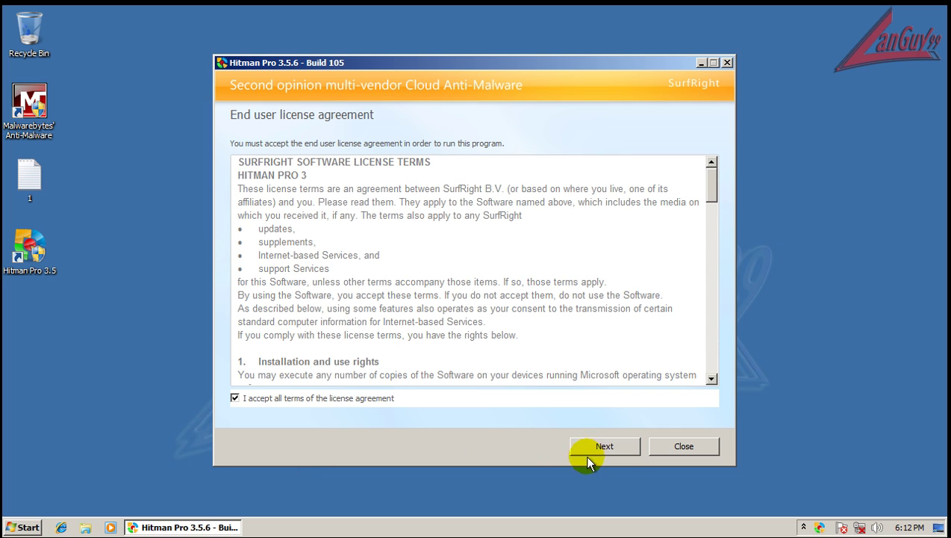
left_click(584, 448)
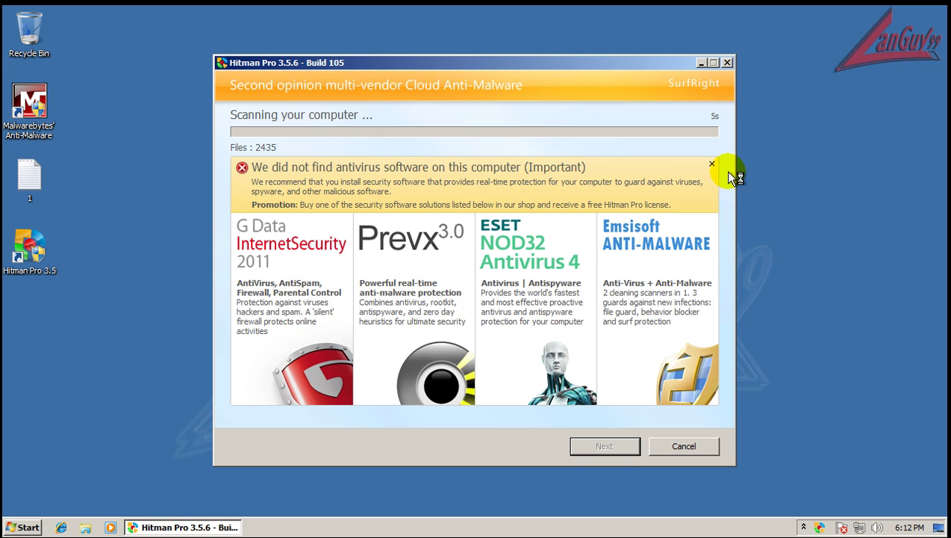
left_click(712, 164)
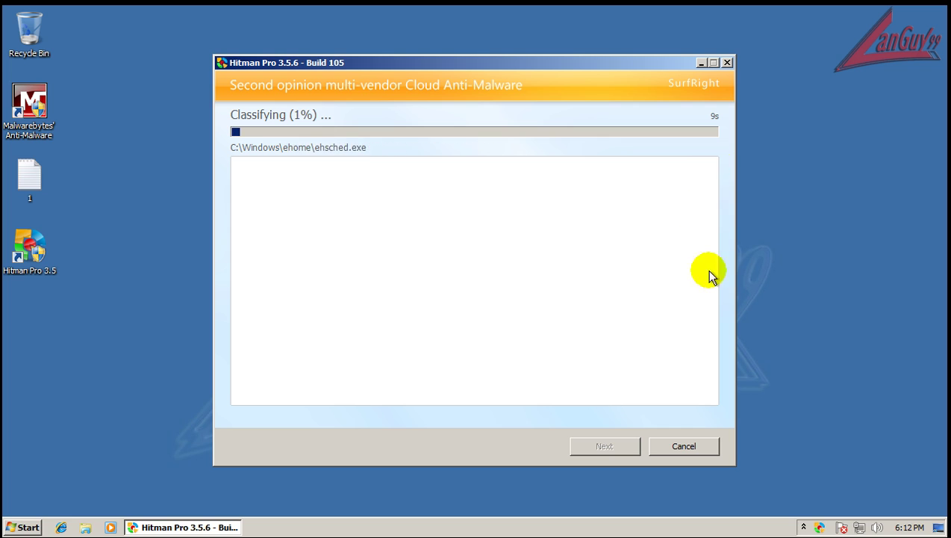
Step: Check the Malwarebytes protection options from its notification-area icon, and return to the running Hitman Pro scan
left_click(804, 527)
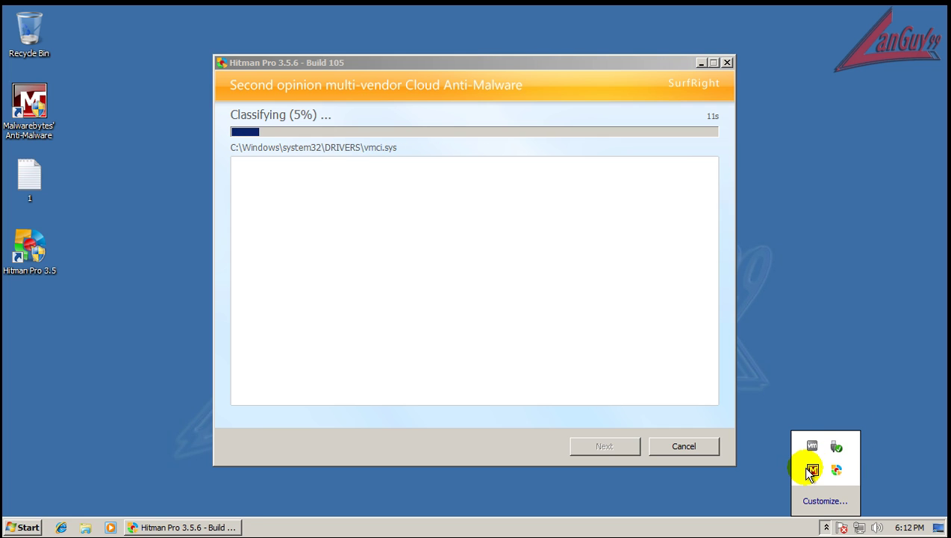
left_click(826, 527)
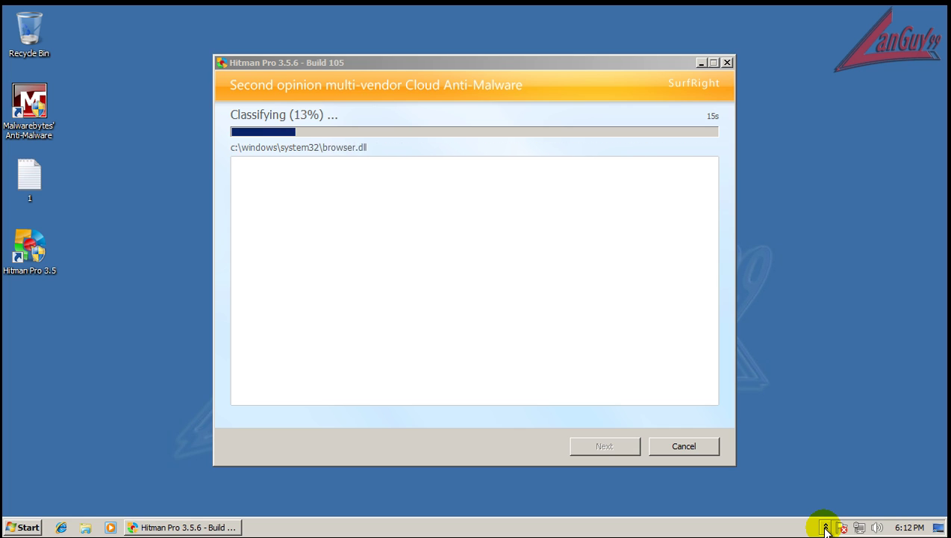
left_click(826, 528)
right_click(811, 471)
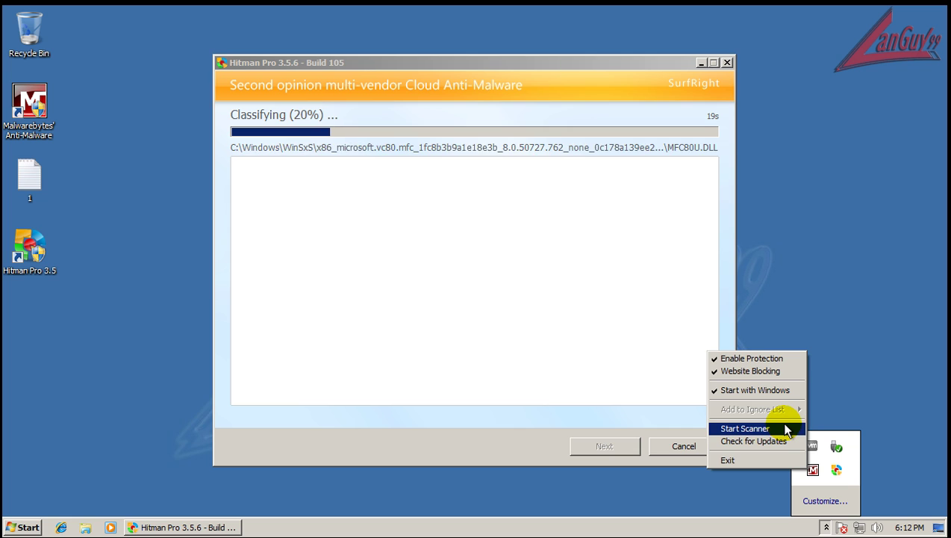
left_click(560, 66)
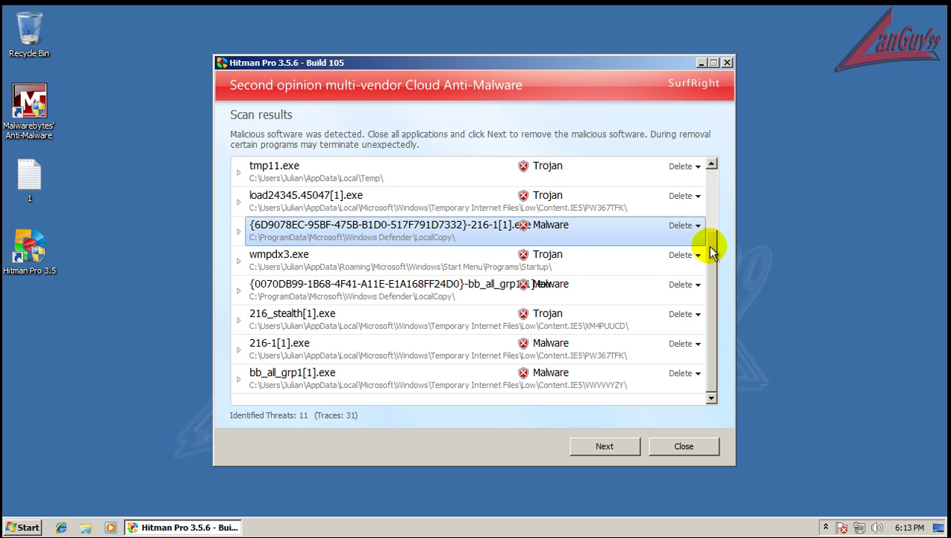
Step: Examine the Hitman Pro detection details for tmp13.exe, tmp11.exe and the 216-1[1].exe copy in the Windows Defender LocalCopy folder
left_click_drag(711, 252, 692, 170)
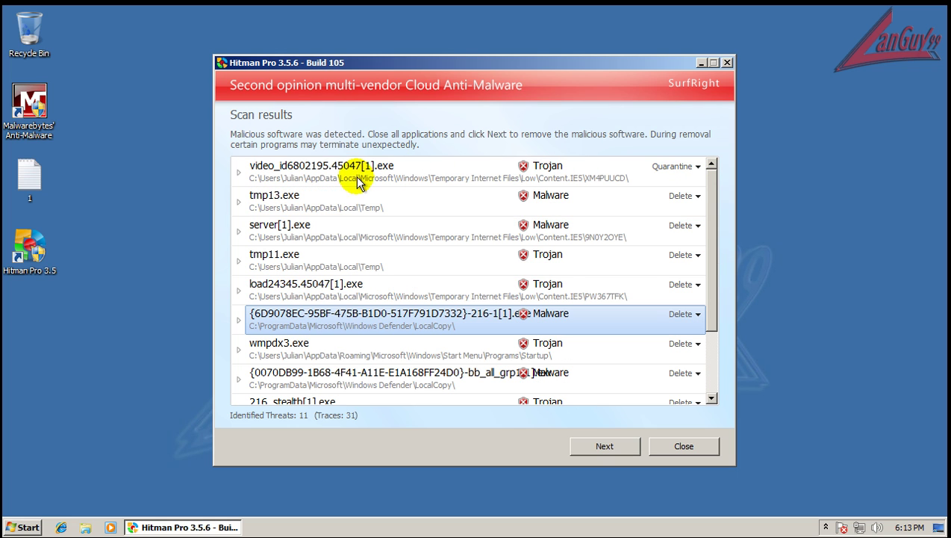
left_click(239, 201)
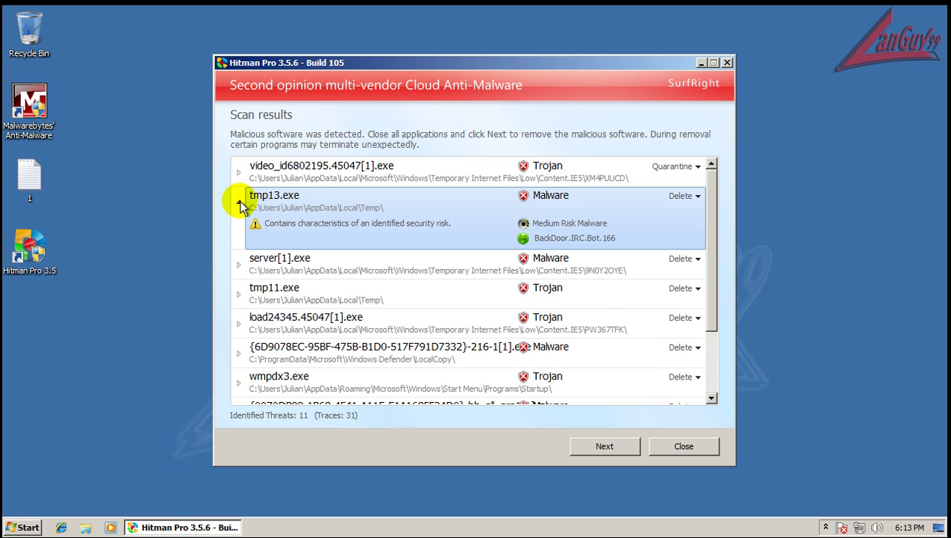
left_click(239, 204)
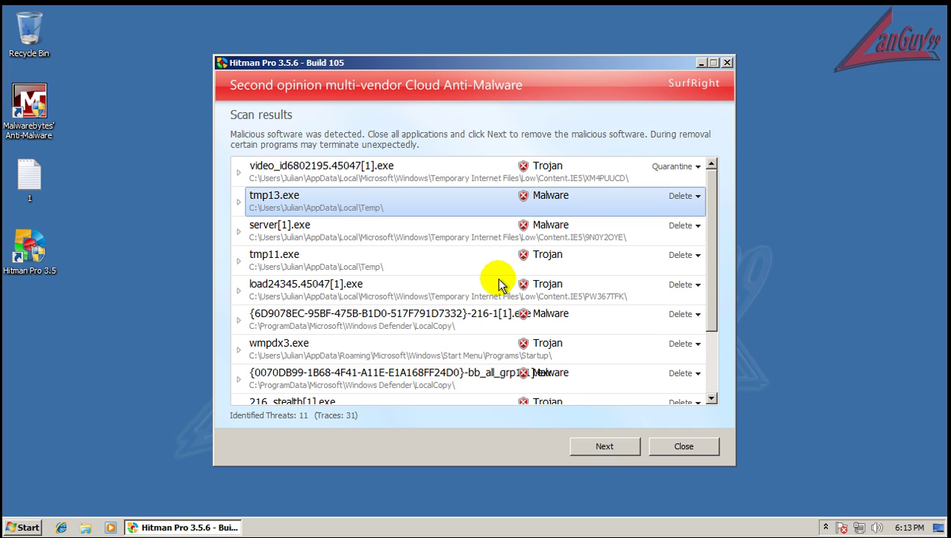
left_click(238, 262)
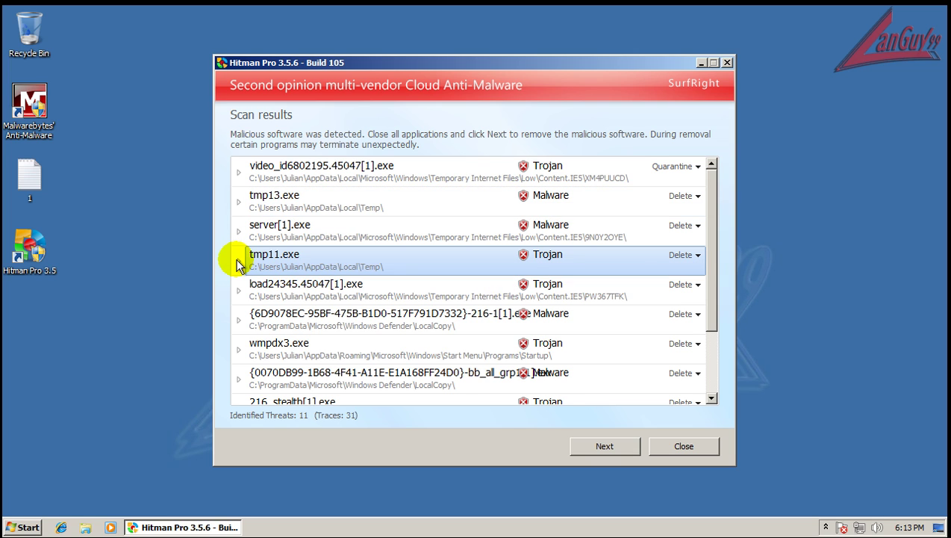
left_click(239, 261)
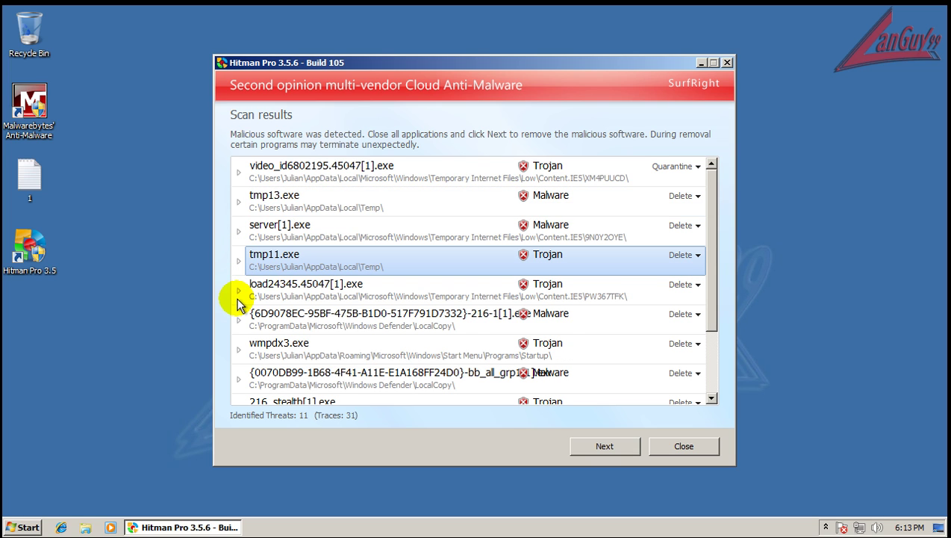
left_click(240, 321)
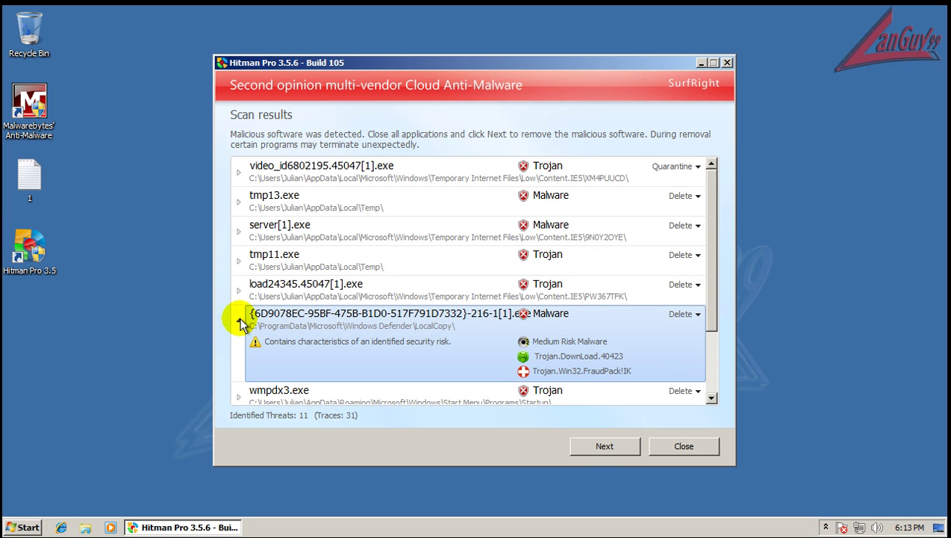
left_click(239, 321)
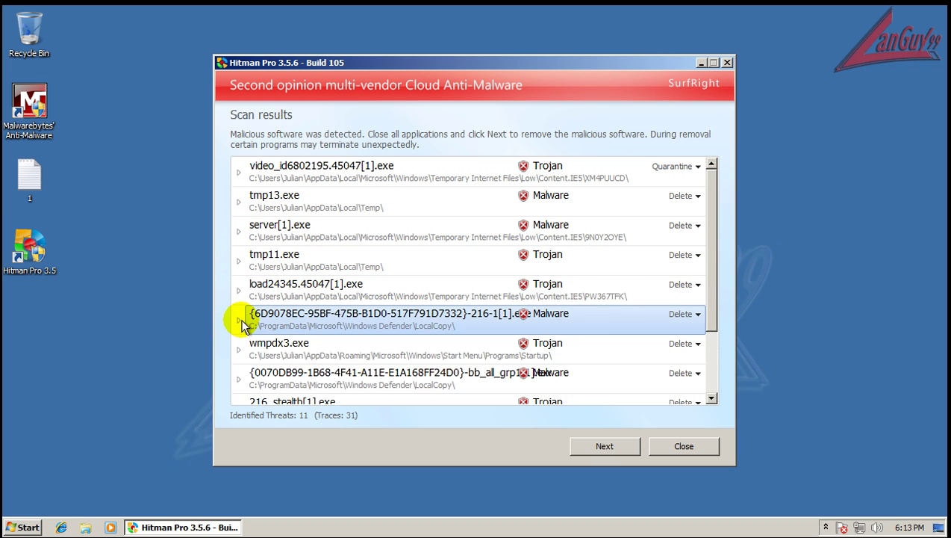
Step: Examine the detection details for wmpdx3.exe and the bb_all_grp1 copy in the LocalCopy folder, and close Hitman Pro without removing anything
scroll(639, 364, "down", 1)
scroll(639, 365, "down", 3)
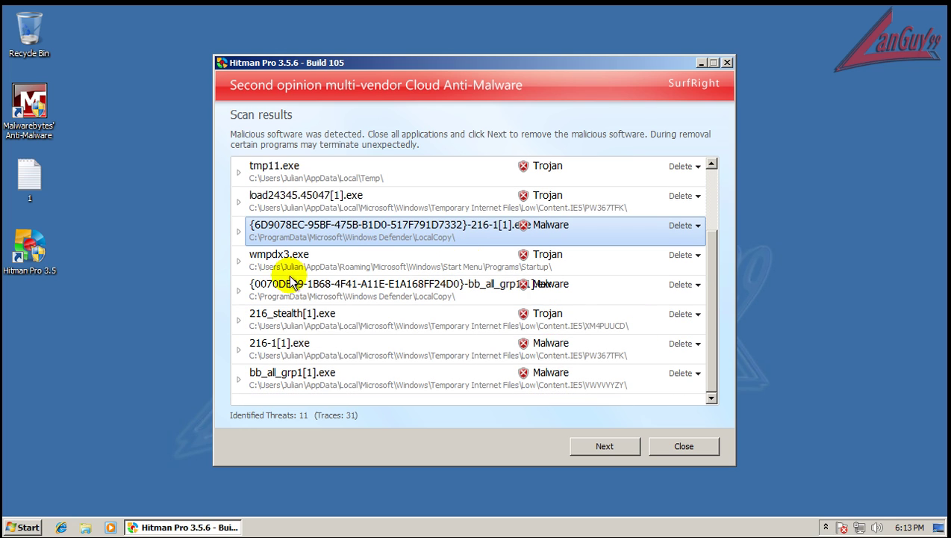
left_click(239, 262)
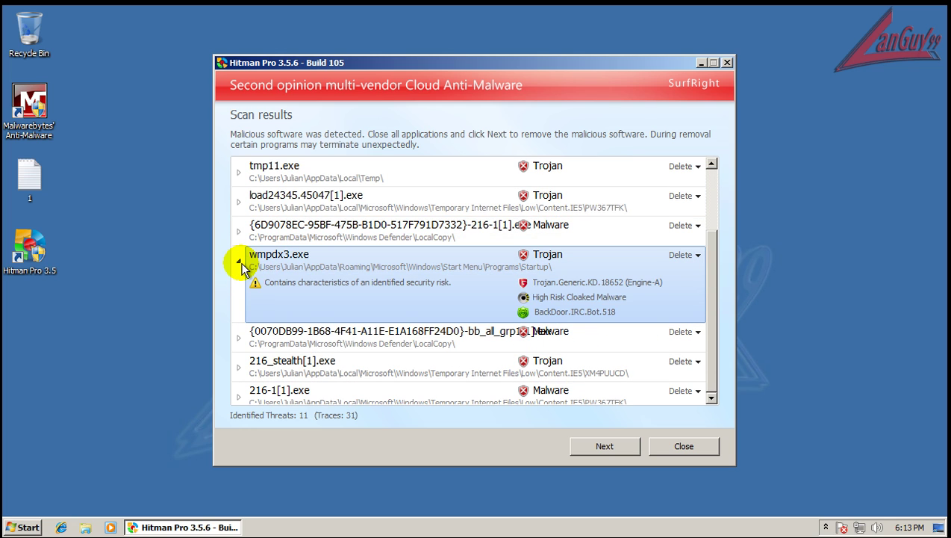
left_click(240, 261)
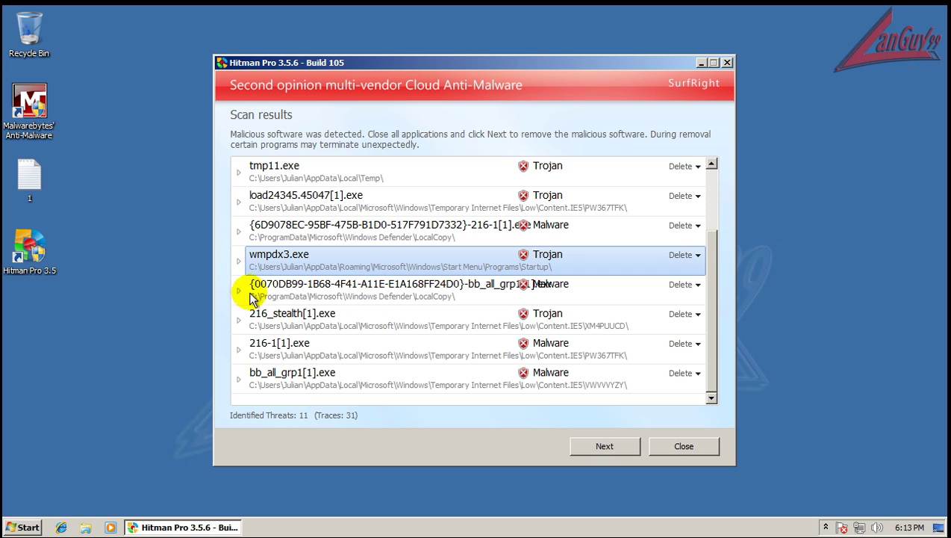
left_click(246, 297)
left_click(240, 291)
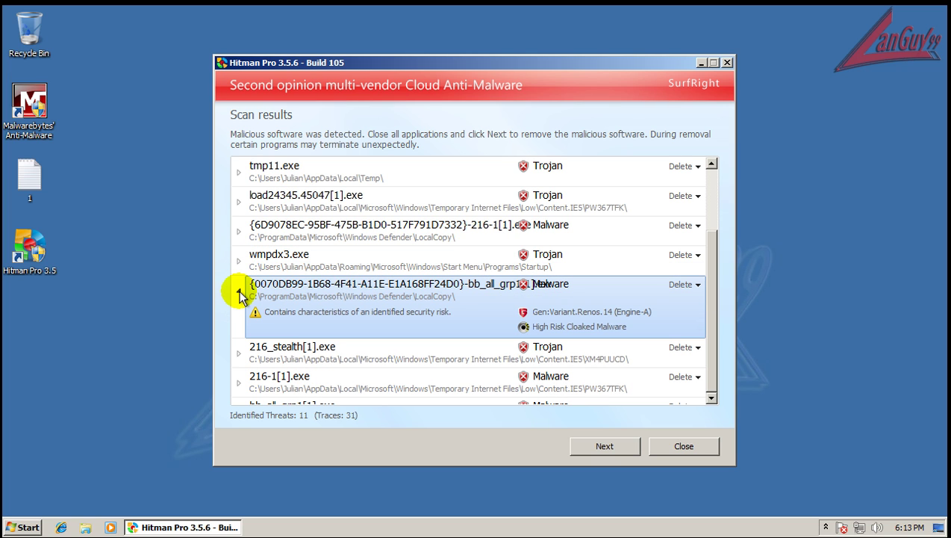
left_click(240, 293)
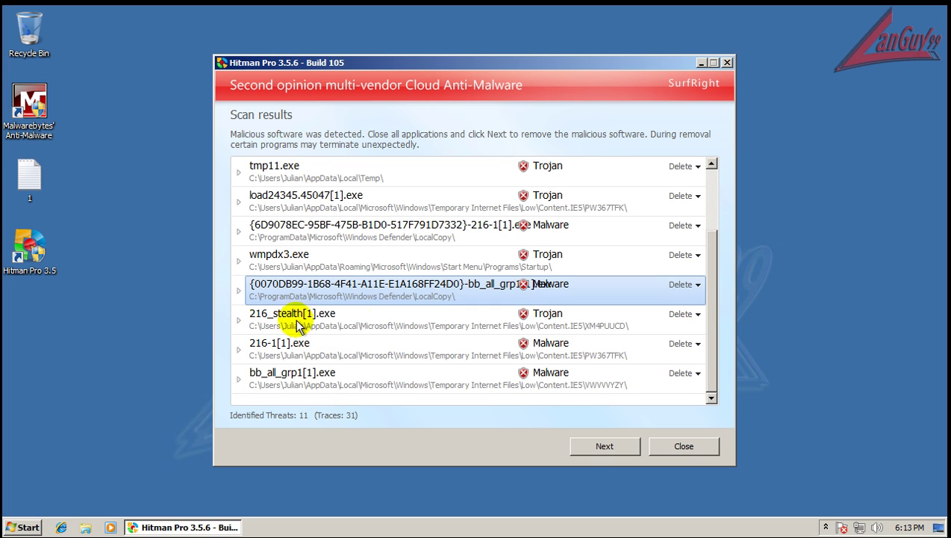
left_click(678, 440)
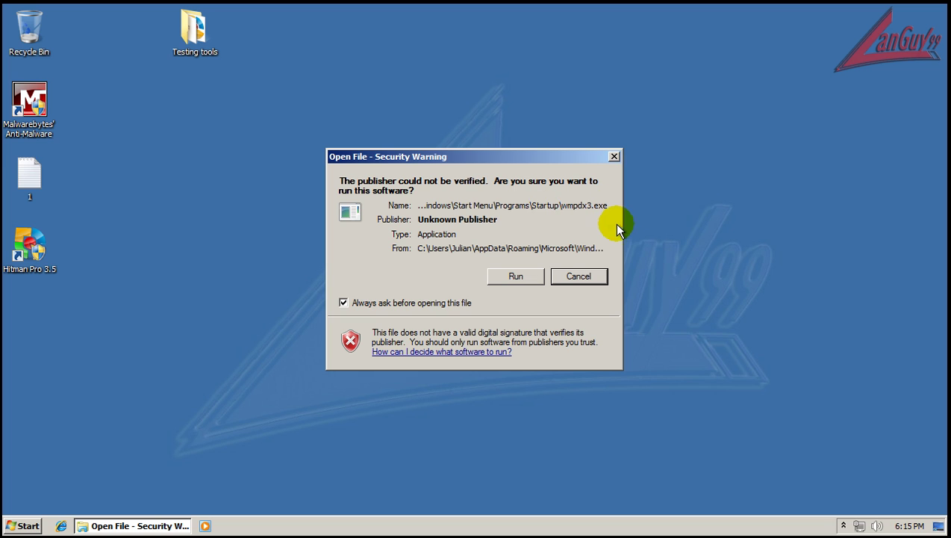
Step: Decline to run wmpdx3.exe at the security warning, and open Malwarebytes' Anti-Malware with permission to make changes
left_click(594, 278)
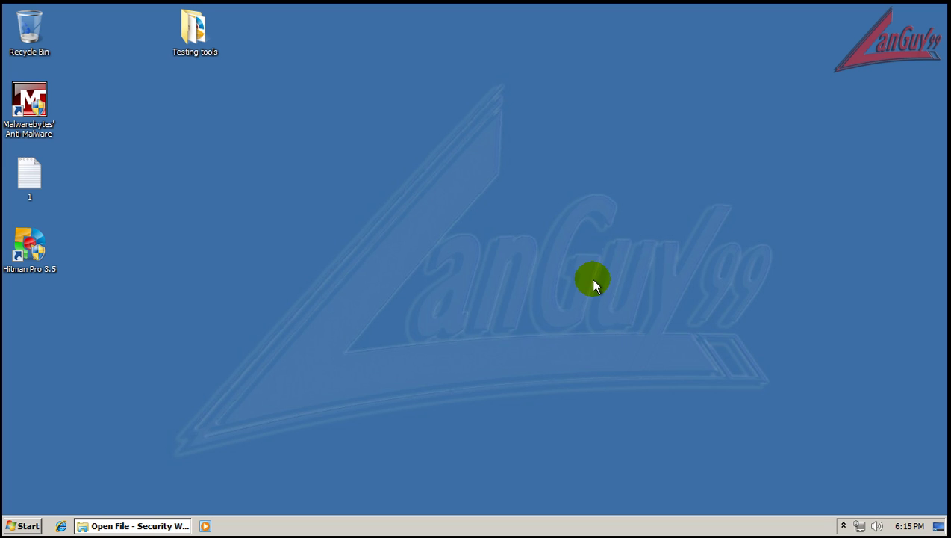
left_click(842, 527)
double_click(831, 468)
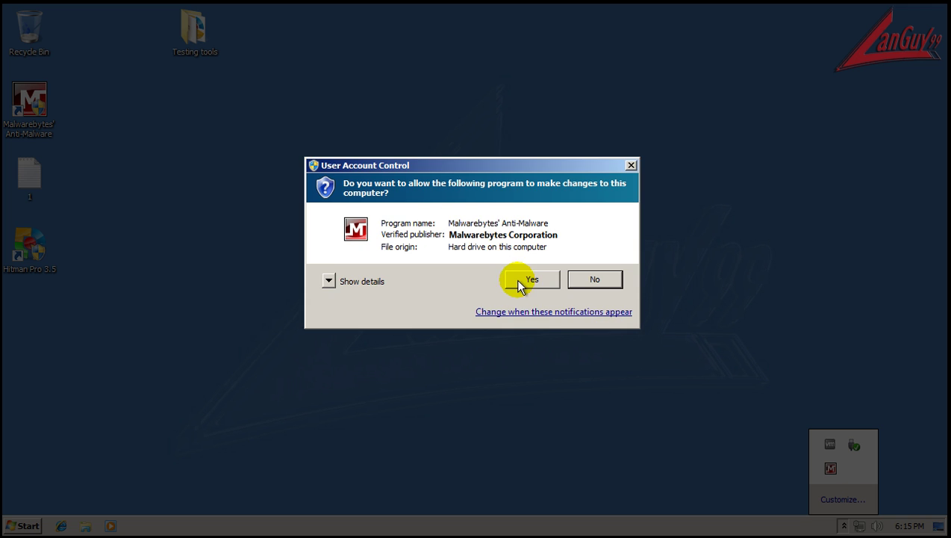
left_click(523, 281)
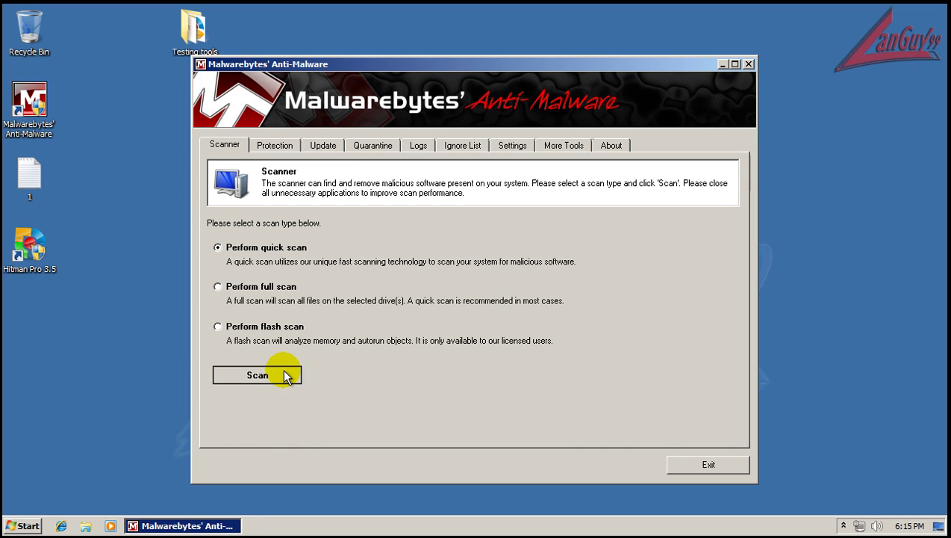
Step: Run a Malwarebytes quick scan, then close its Notepad log and dismiss the completion message
left_click(283, 371)
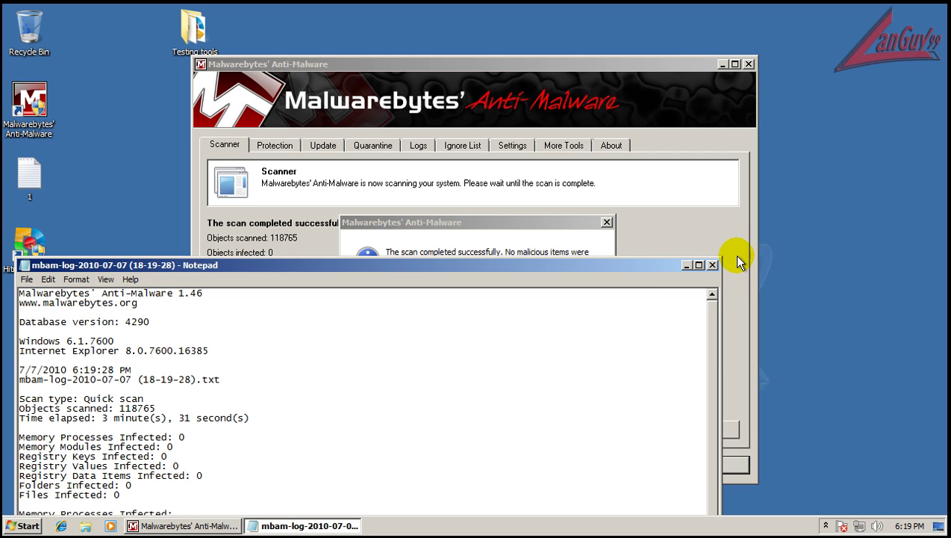
left_click(713, 264)
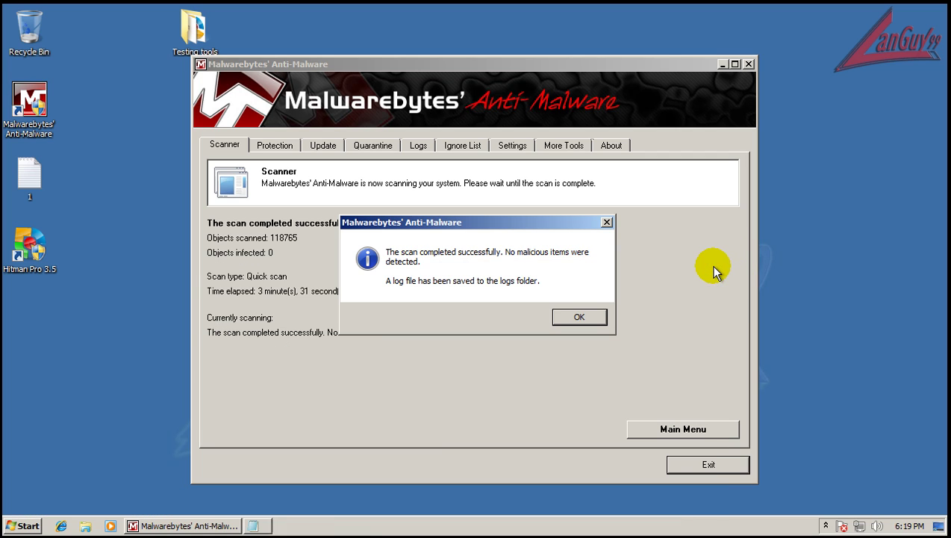
left_click(578, 320)
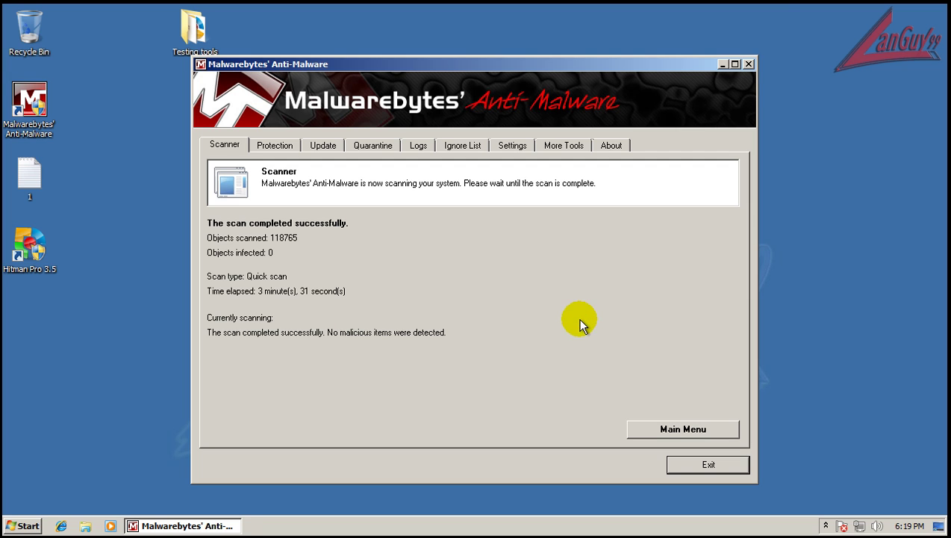
Step: Close Malwarebytes' Anti-Malware, place the CCS_SETUP_2.0 installer on the desktop below Testing tools, and run it with permission to make changes
left_click(749, 65)
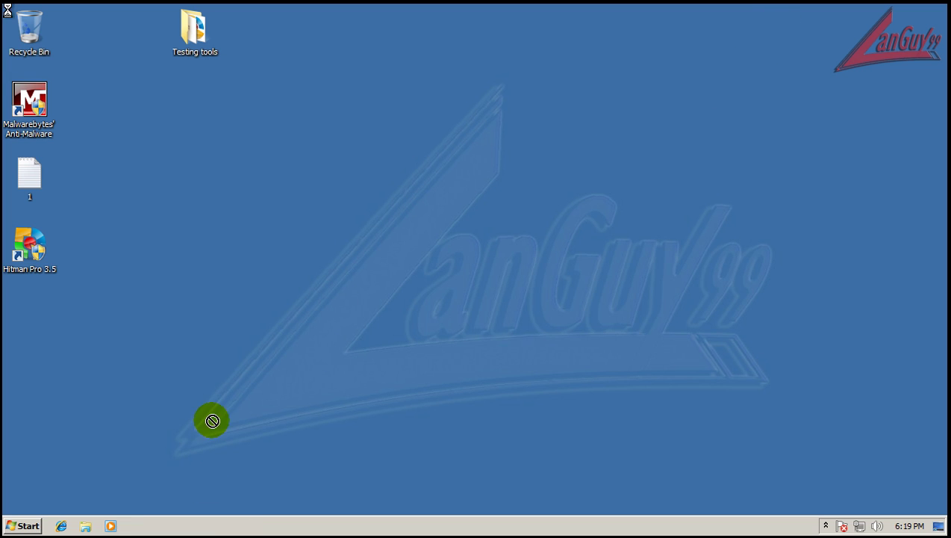
left_click_drag(210, 418, 198, 259)
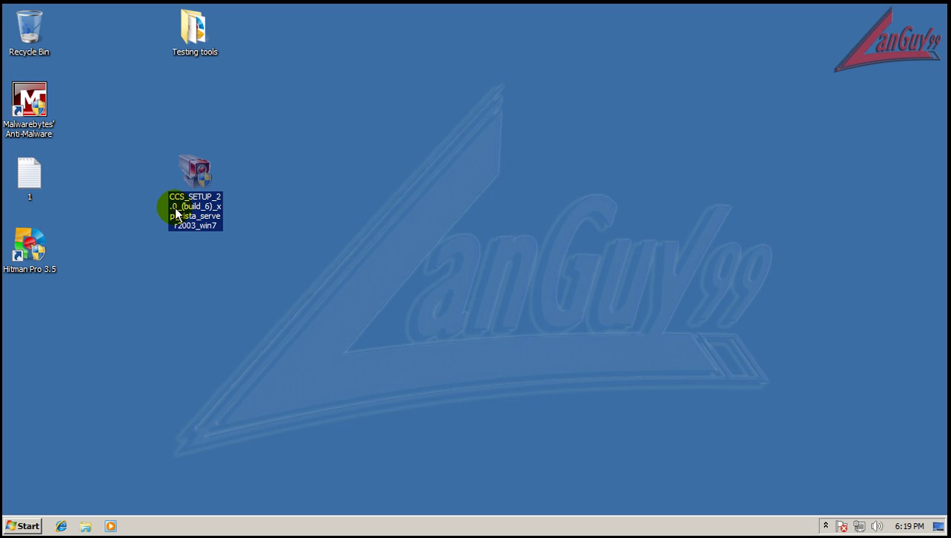
left_click(273, 168)
left_click(186, 166)
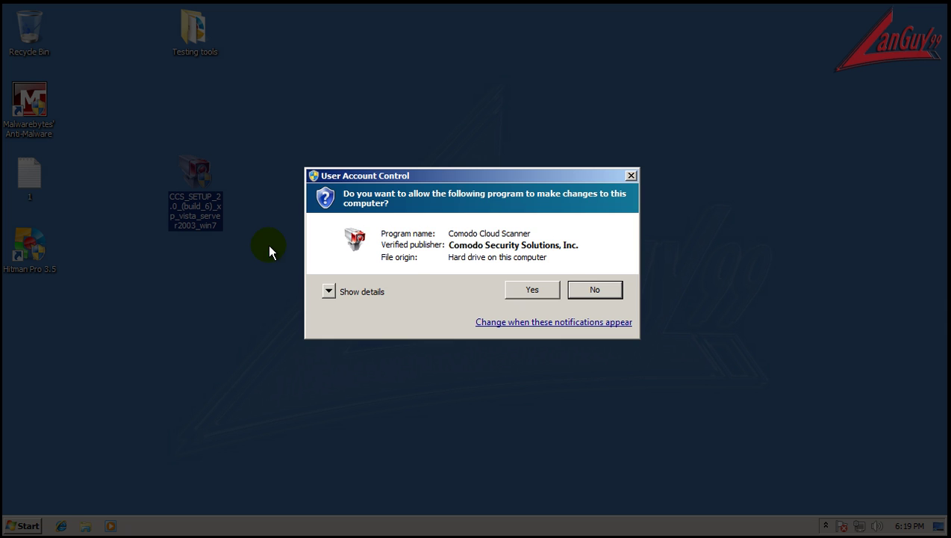
left_click(522, 290)
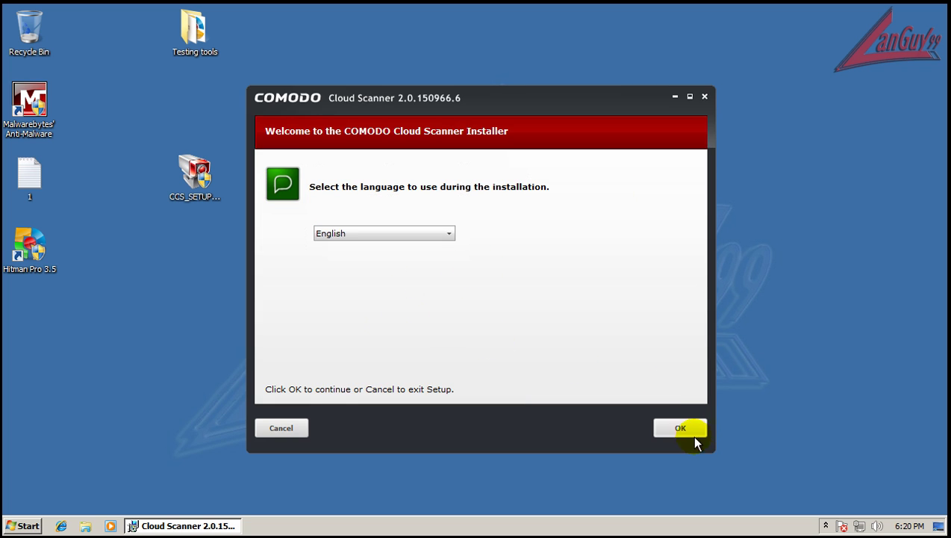
Step: Install COMODO Cloud Scanner in English to the default folder, accepting the license agreement, and close the scanner's results window
left_click(693, 432)
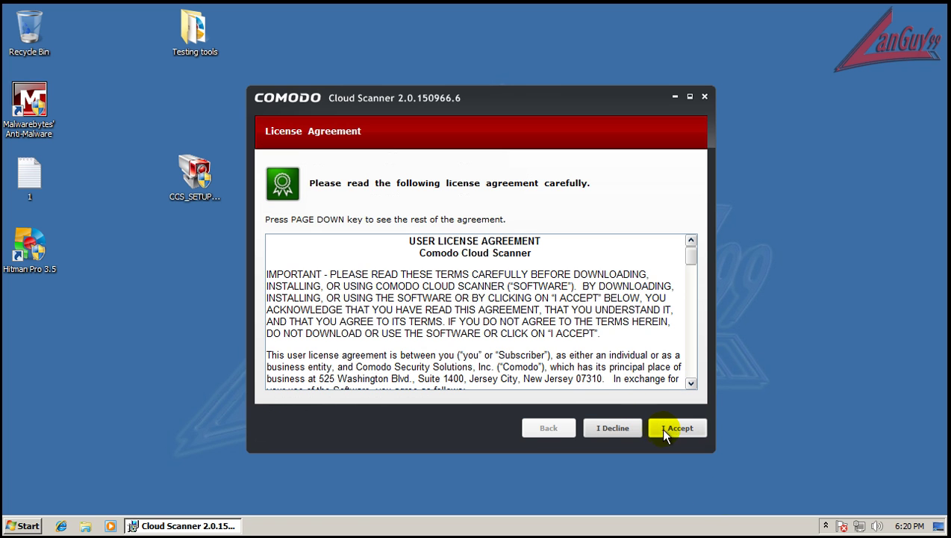
left_click(664, 431)
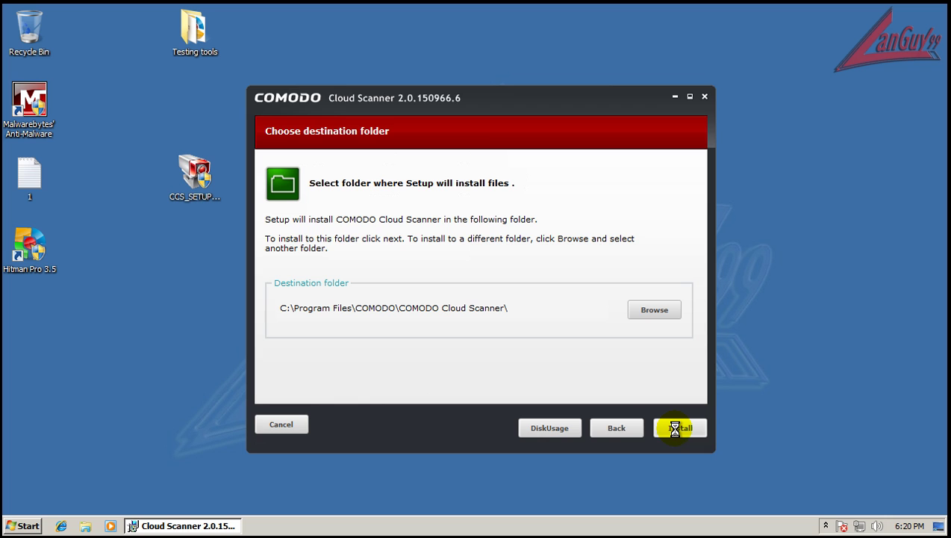
left_click(678, 428)
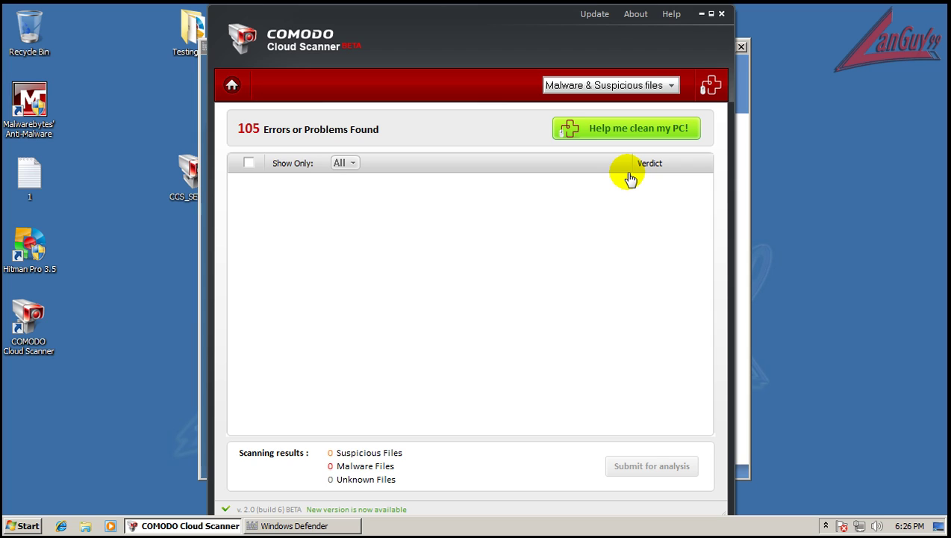
left_click(722, 15)
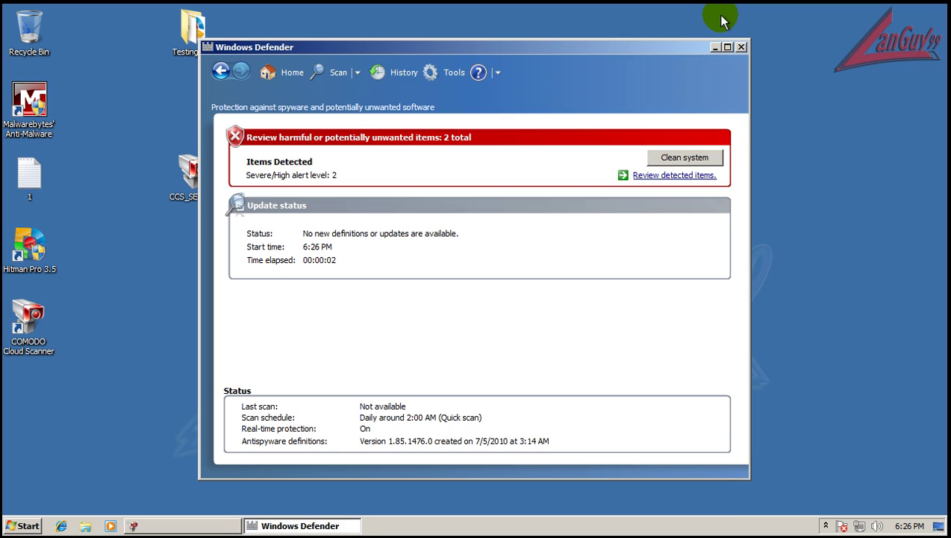
Step: Remove both detected TrojanDownloader:Win32/Renos items with Windows Defender, check the Renos.KF details, and close Windows Defender
left_click(672, 177)
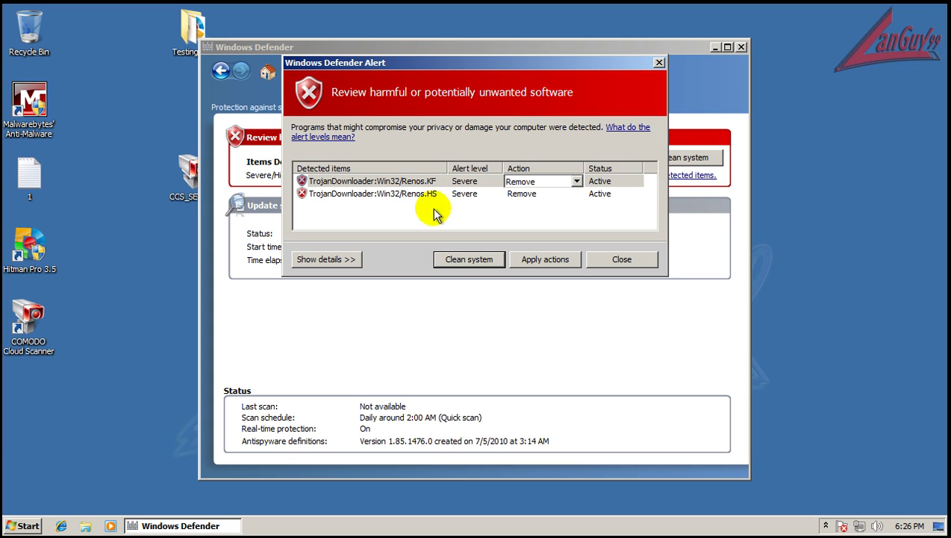
left_click(543, 260)
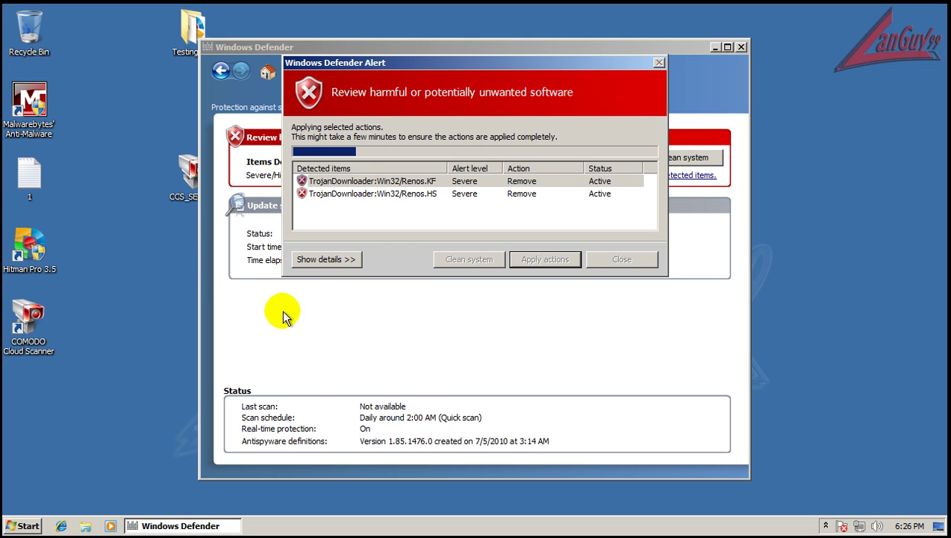
left_click(327, 259)
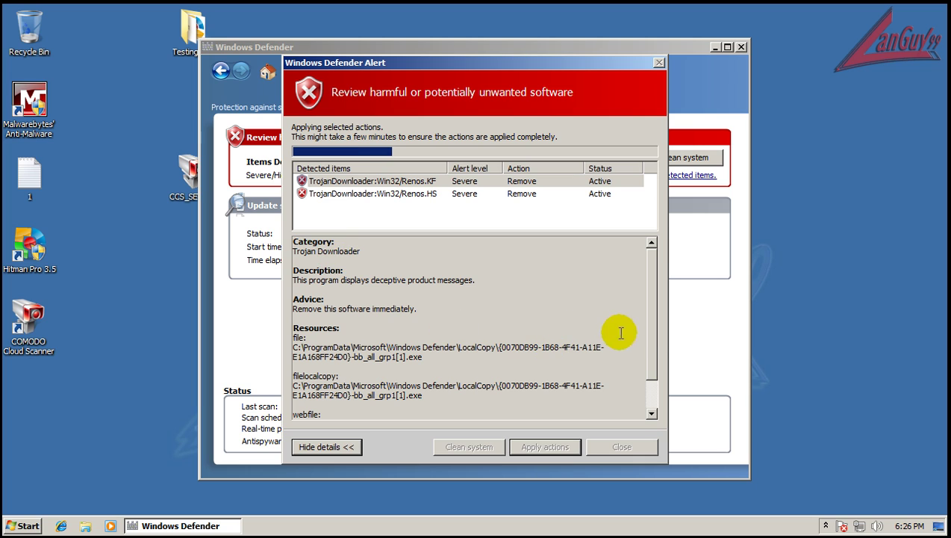
left_click_drag(655, 306, 642, 357)
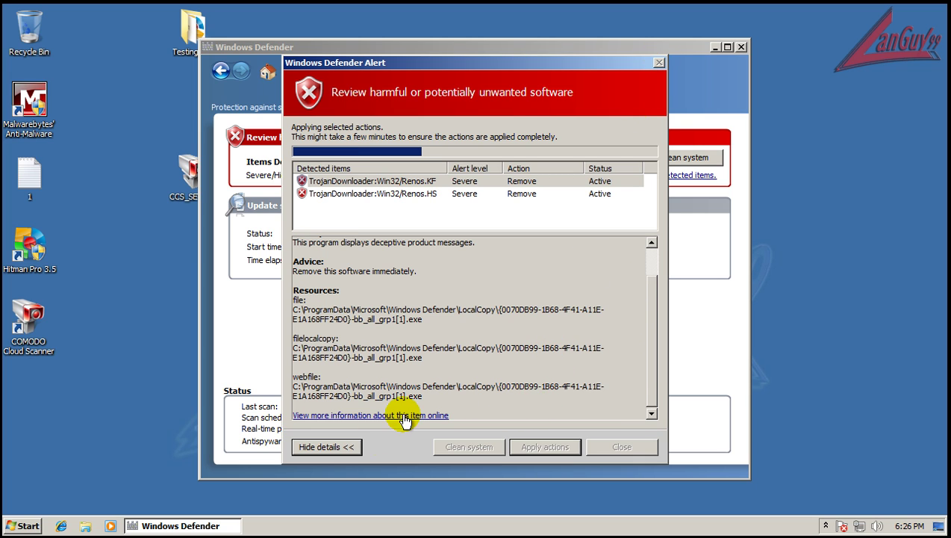
left_click(340, 446)
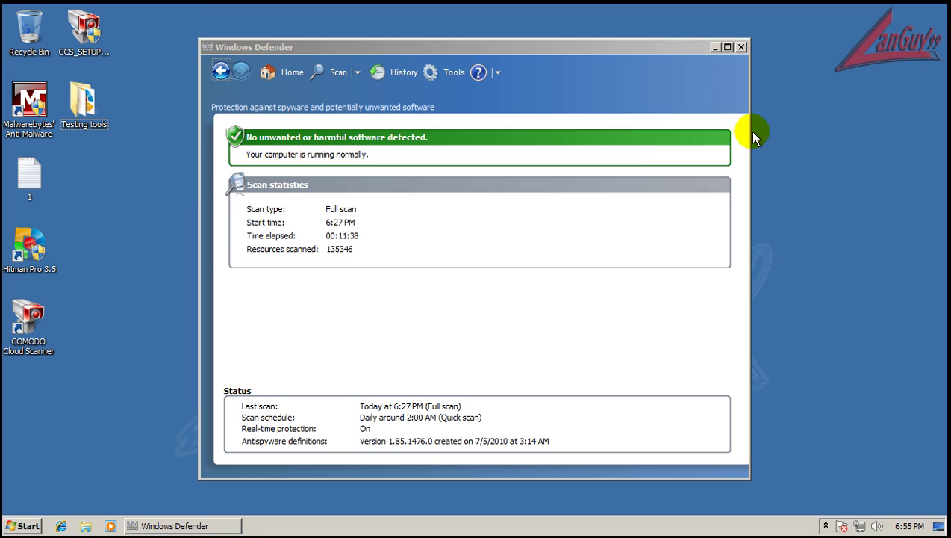
left_click(656, 55)
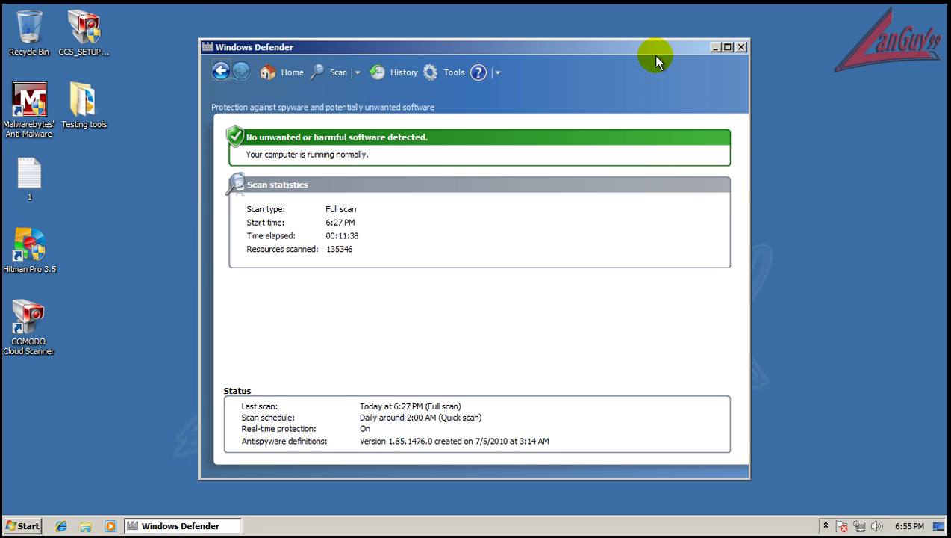
left_click(742, 47)
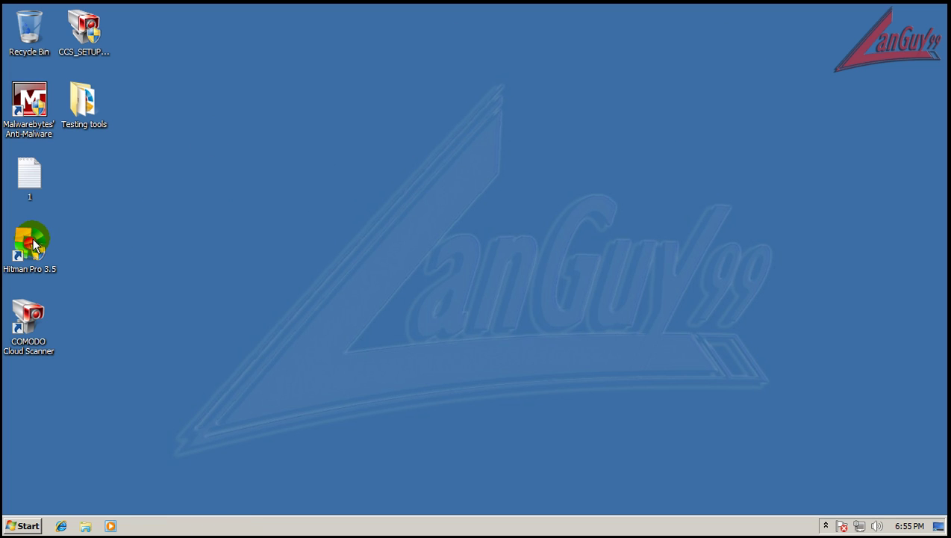
Step: Highlight the Hitman Pro 3.5 shortcut, deselect it, and check which programs are running among the hidden notification icons
key("h")
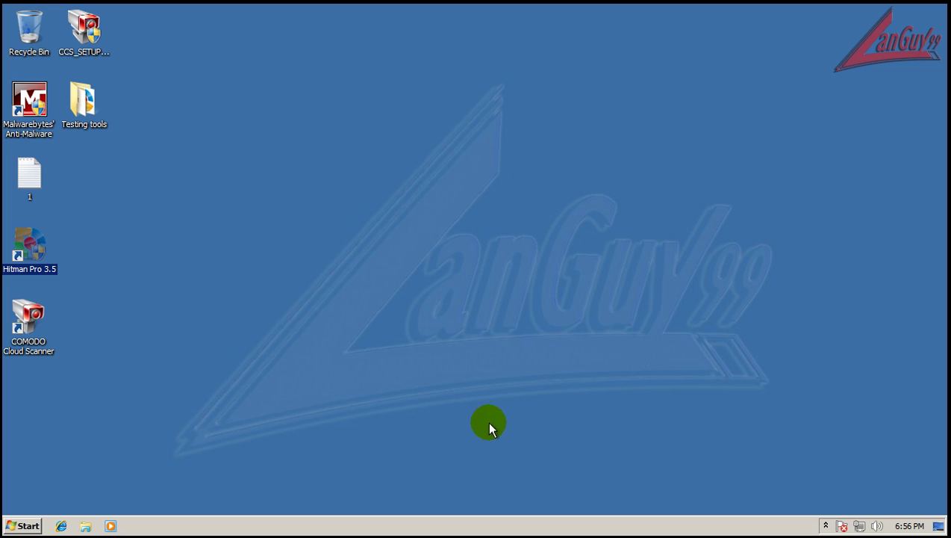
left_click(626, 340)
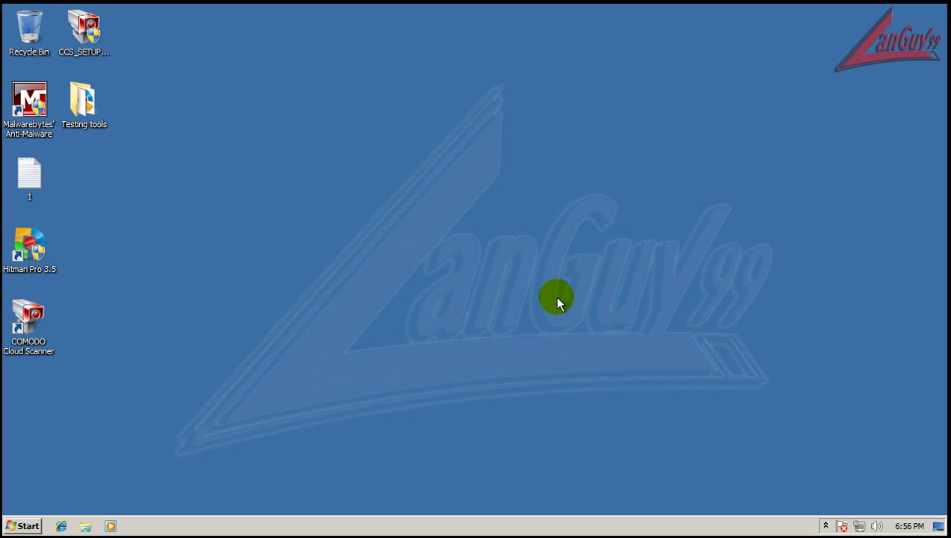
left_click(826, 525)
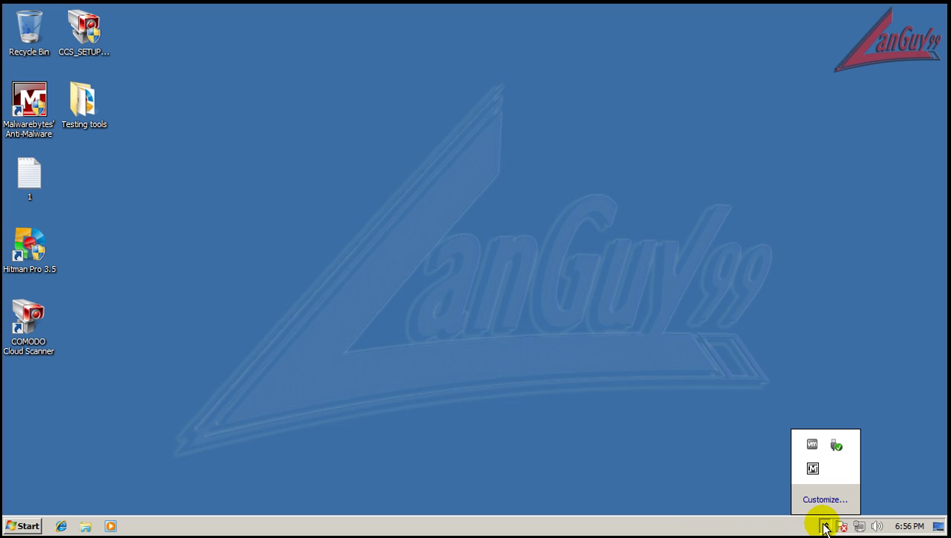
left_click(826, 527)
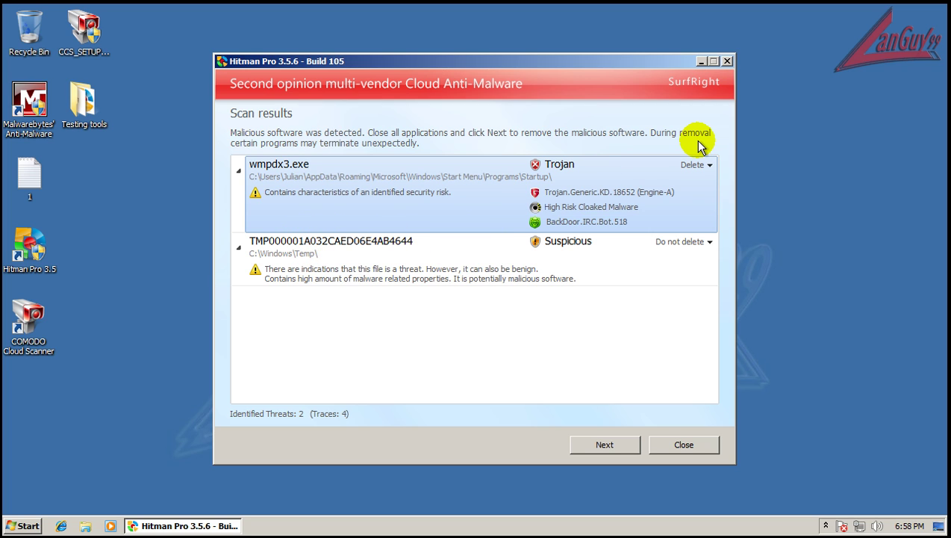
Step: Close the Hitman Pro scan results without removing anything, and look at the hidden notification icons again
left_click(727, 61)
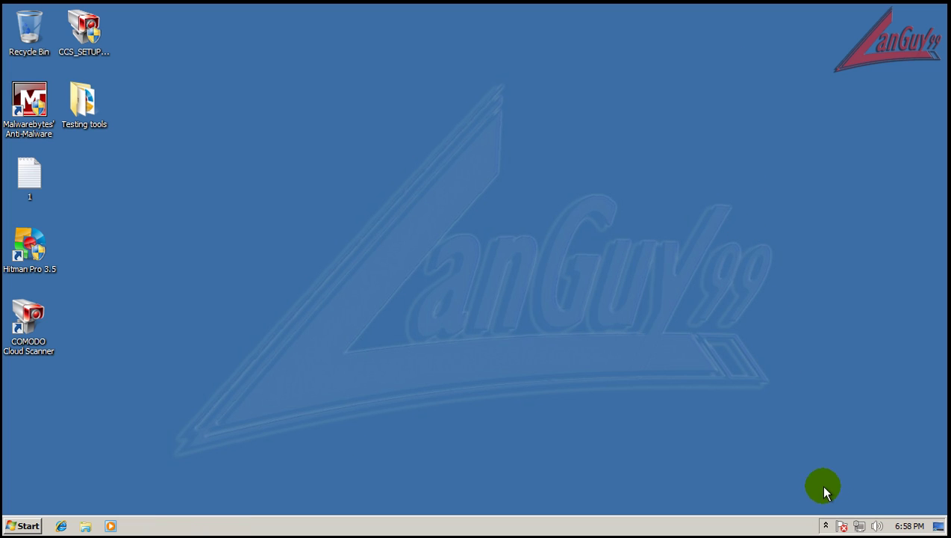
left_click(826, 526)
left_click(826, 526)
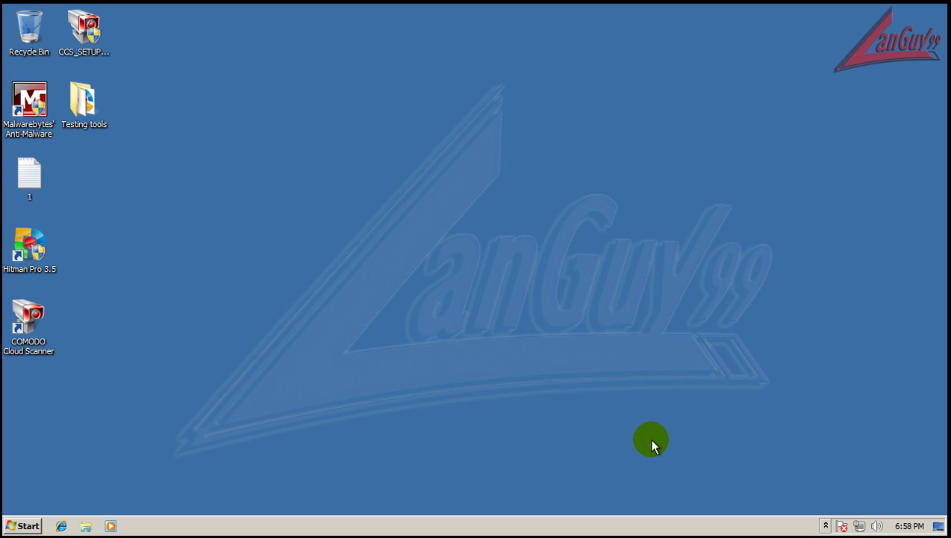
left_click_drag(594, 445, 429, 69)
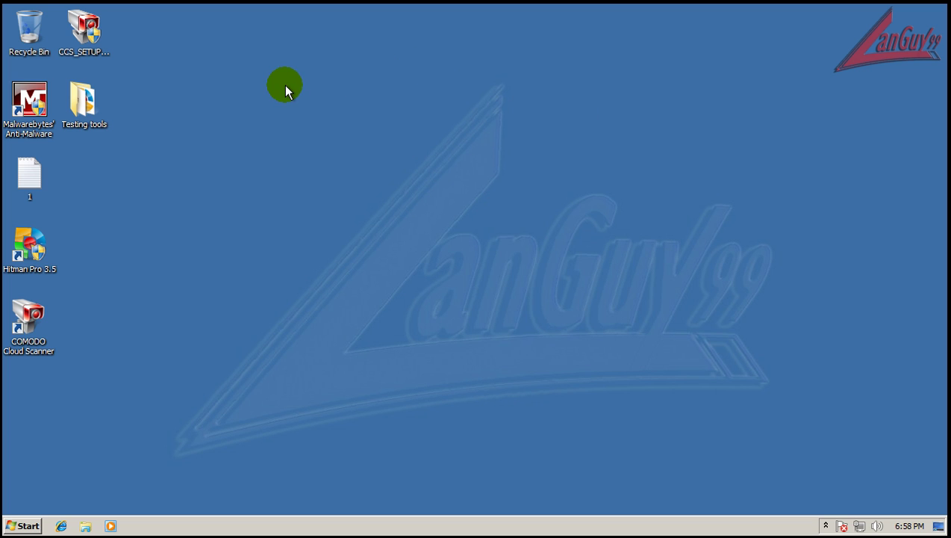